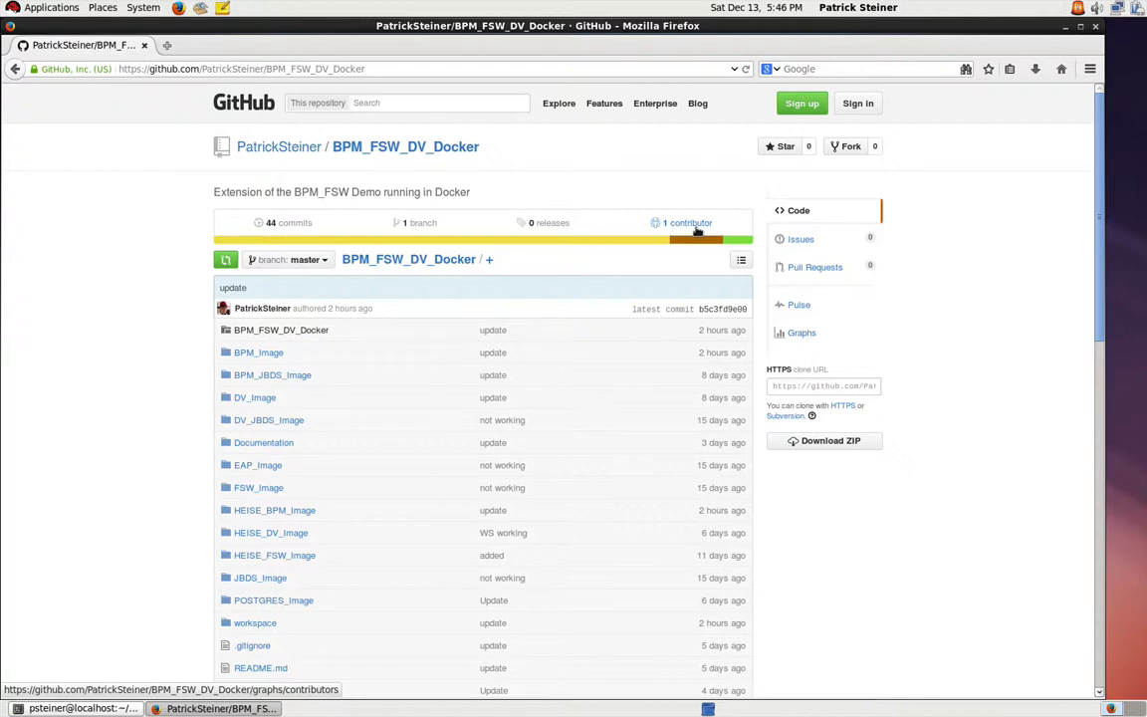
# Step: Review the repository's overview and open its linked detailed instructions
pyautogui.scroll(-15, 697, 231)
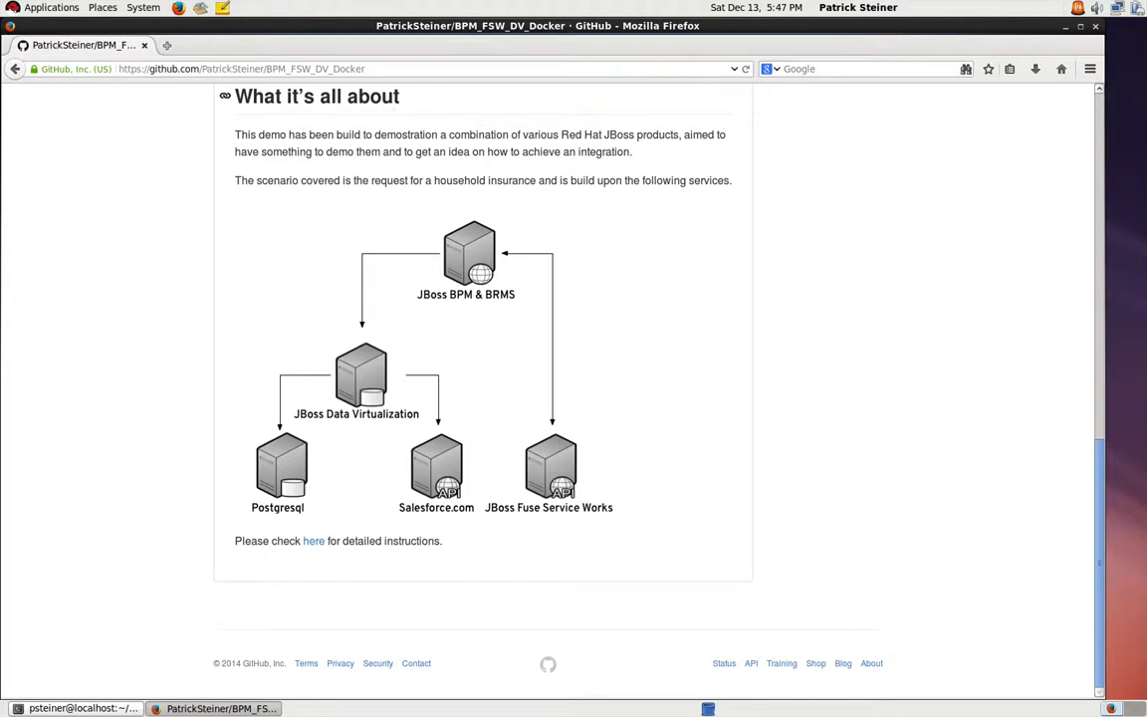
pyautogui.moveTo(386, 69); pyautogui.dragTo(116, 69)
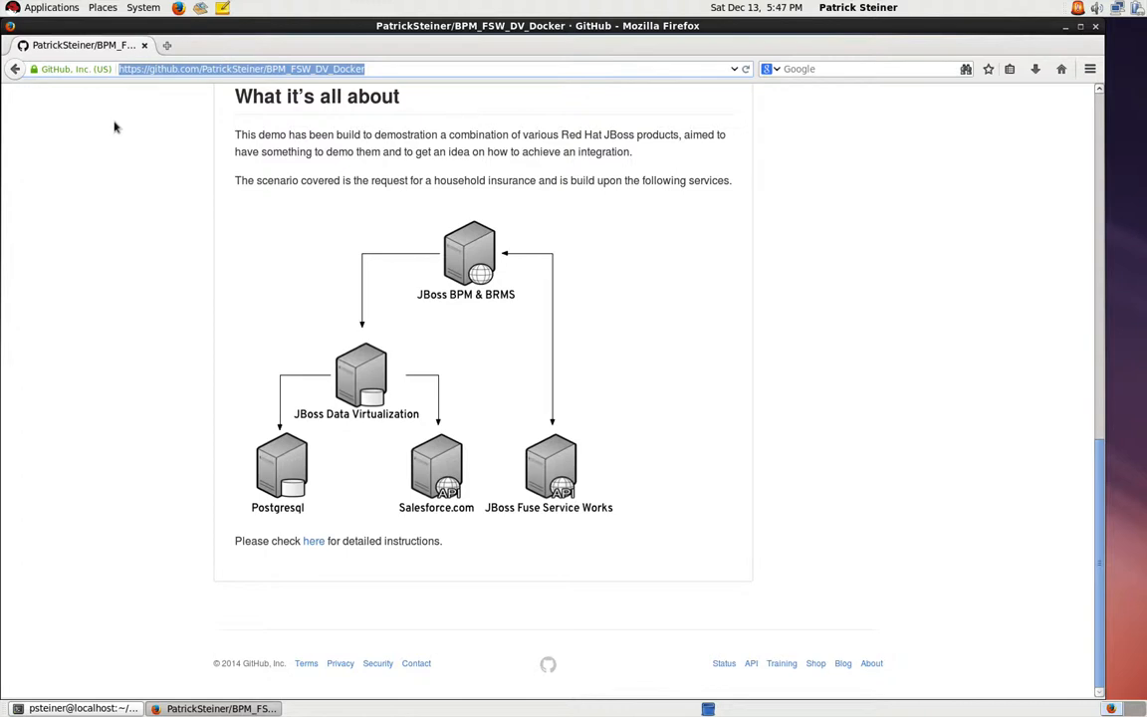
pyautogui.click(312, 544)
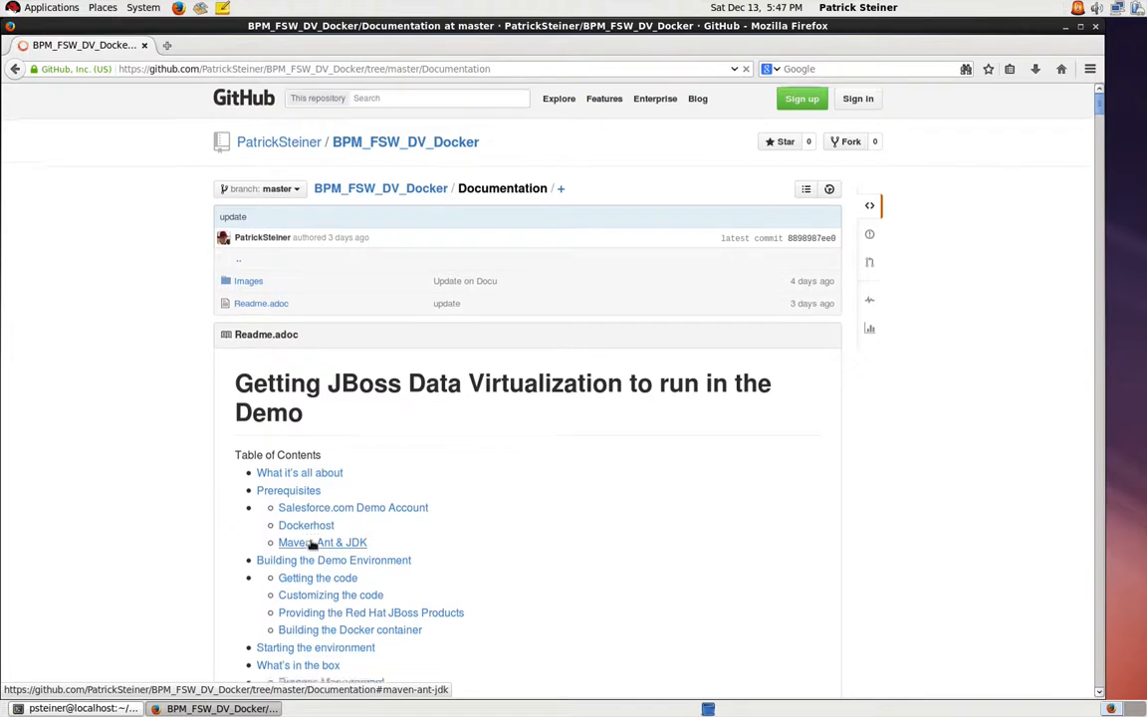
# Step: Read through the documentation's prerequisites, Docker host overview, and the sections on getting and customizing the code
pyautogui.scroll(-3, 312, 544)
pyautogui.scroll(-15, 312, 545)
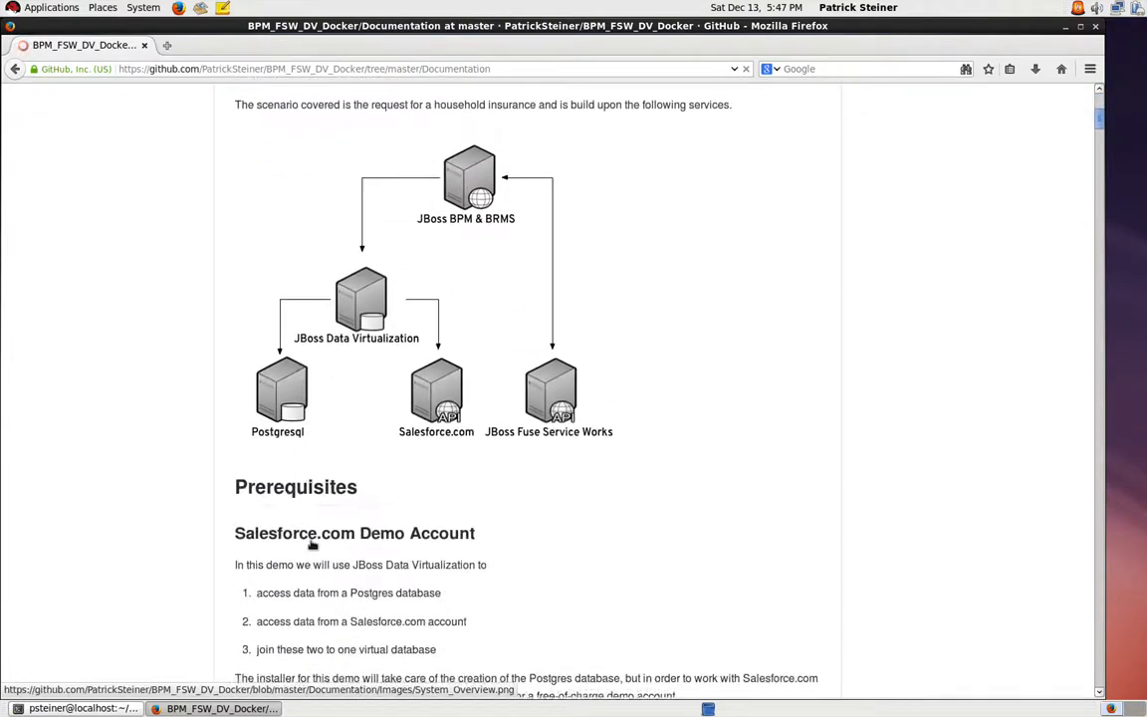
pyautogui.scroll(-4, 312, 545)
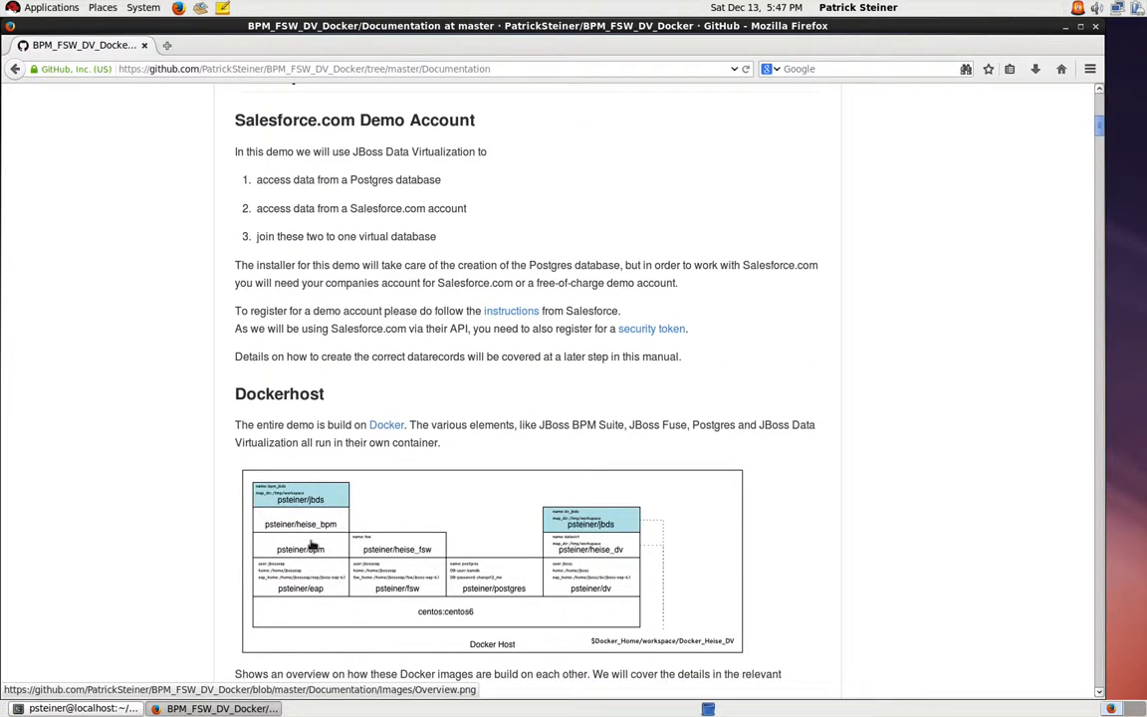
pyautogui.scroll(1, 311, 545)
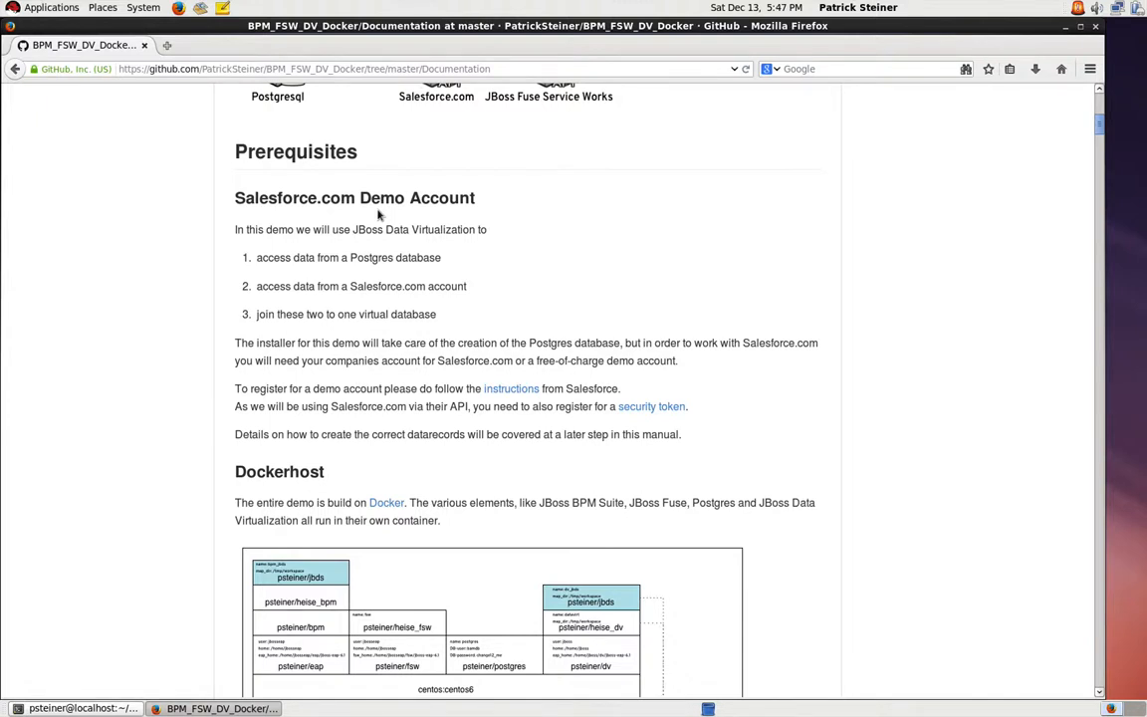
pyautogui.scroll(-6, 378, 214)
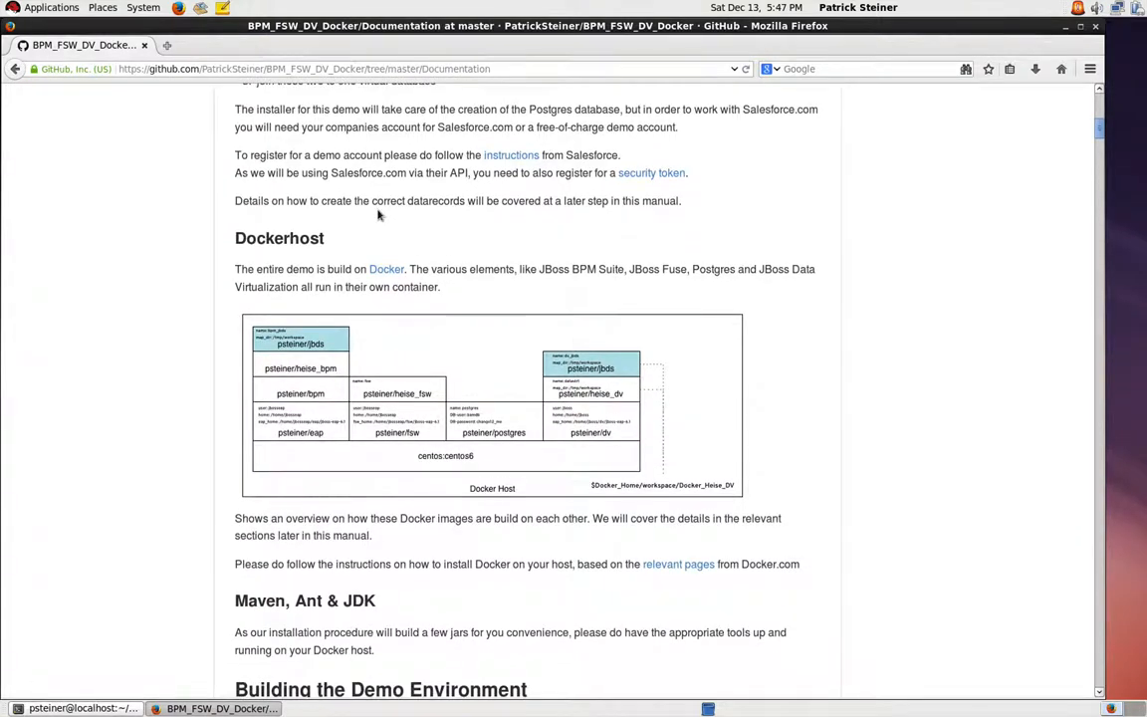
pyautogui.scroll(-3, 380, 212)
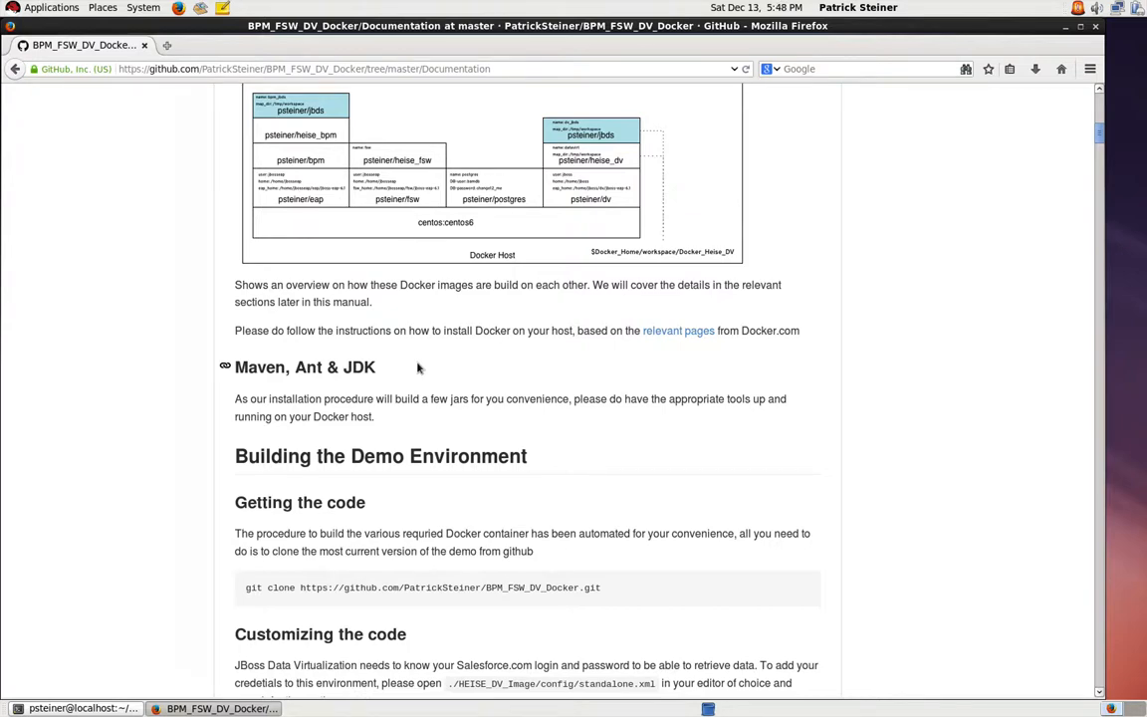
pyautogui.scroll(-5, 418, 368)
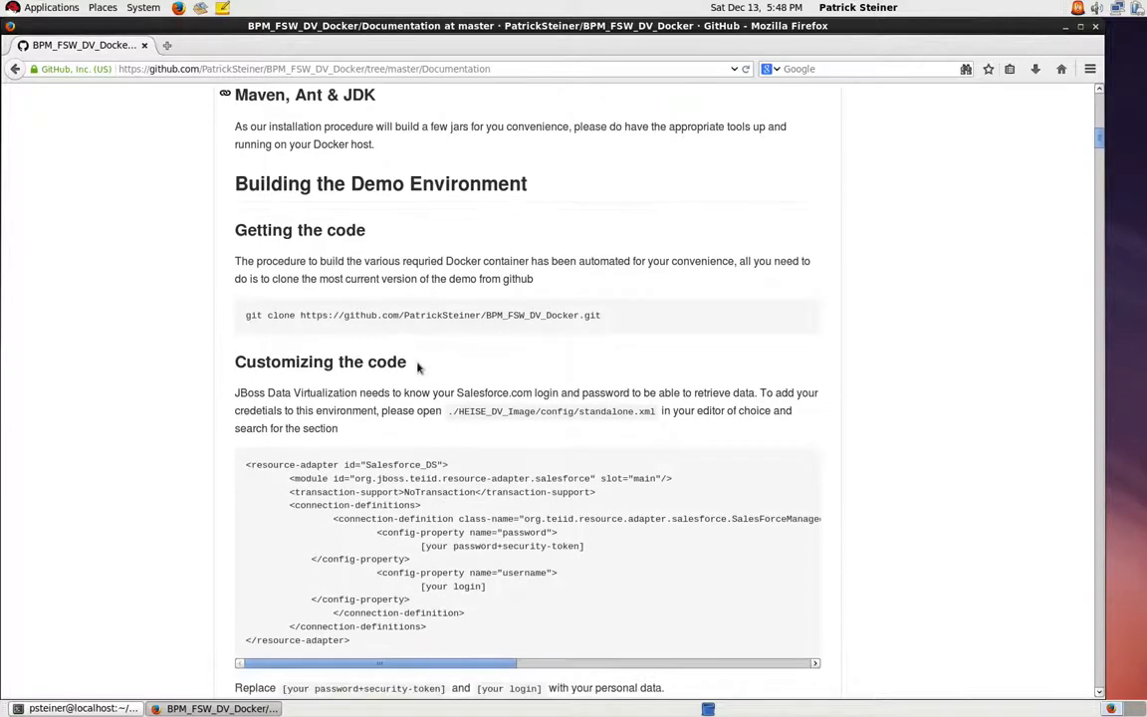
pyautogui.scroll(-3, 418, 369)
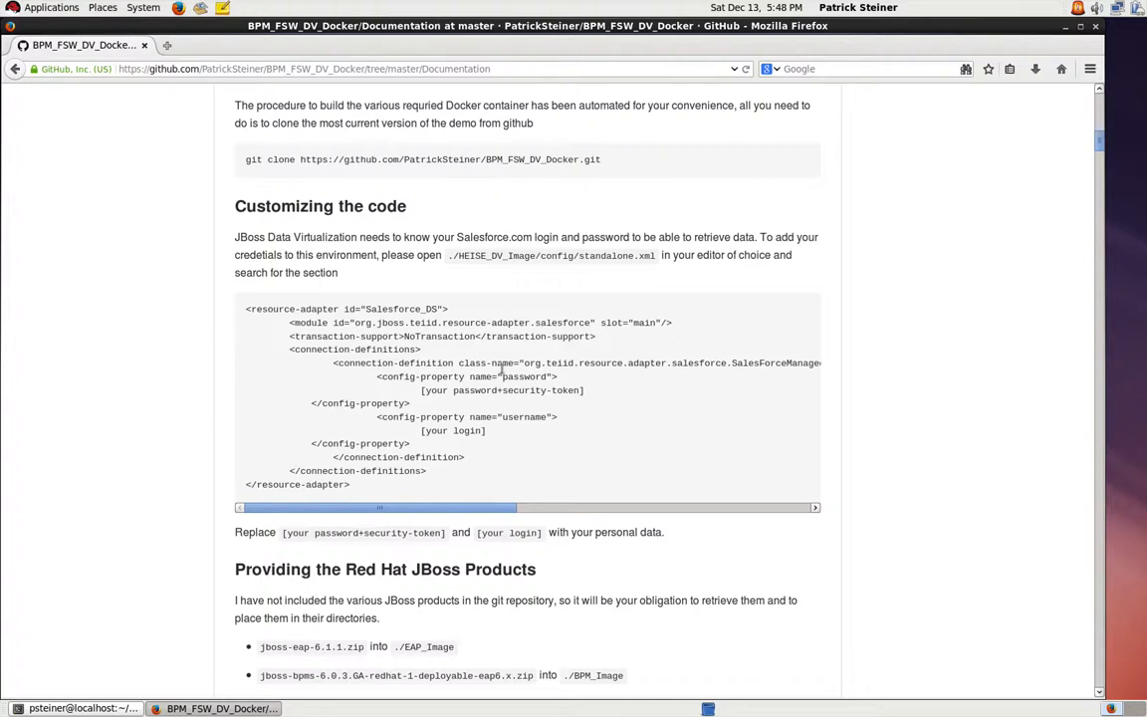
pyautogui.scroll(-1, 501, 370)
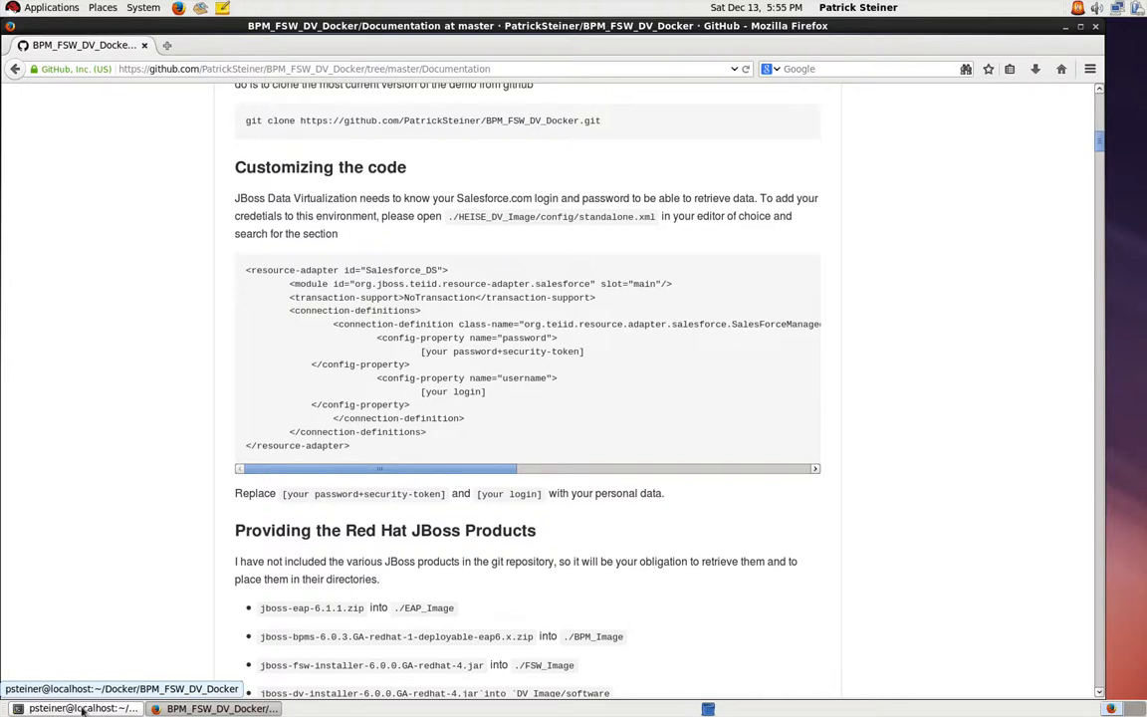
# Step: Switch to the terminal and list the local Docker images and all files in the BPM_FSW_DV_Docker directory in long format
pyautogui.click(83, 709)
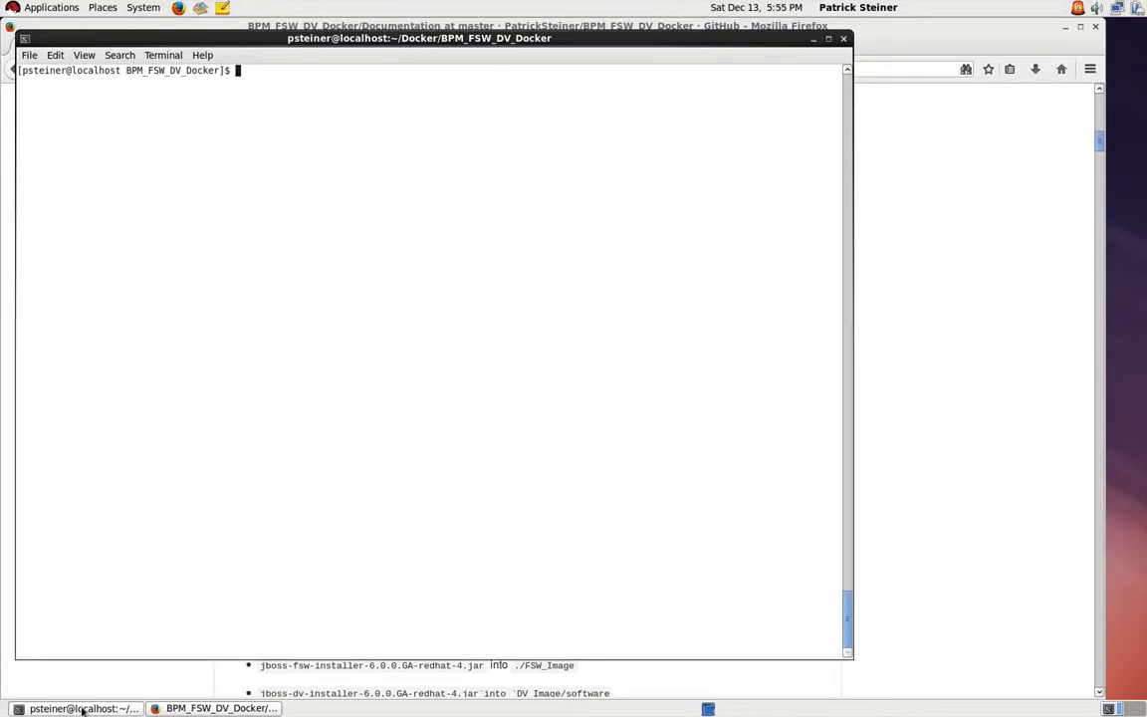
pyautogui.write('docker')
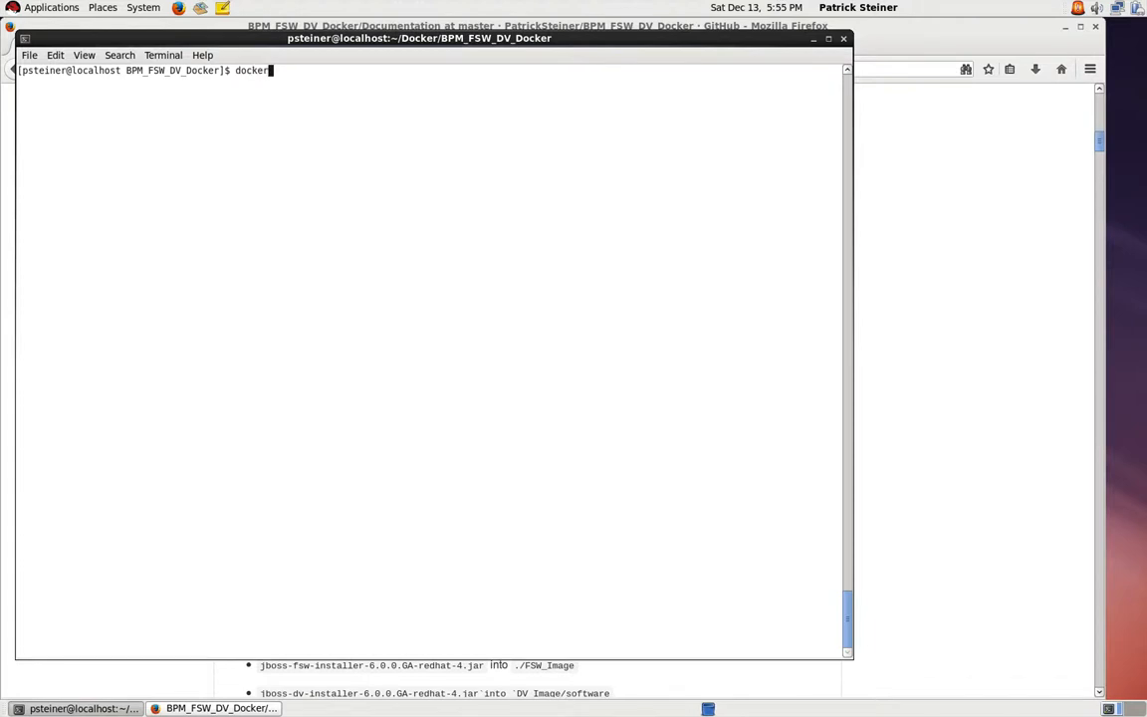
pyautogui.write(' images')
pyautogui.press('Return')
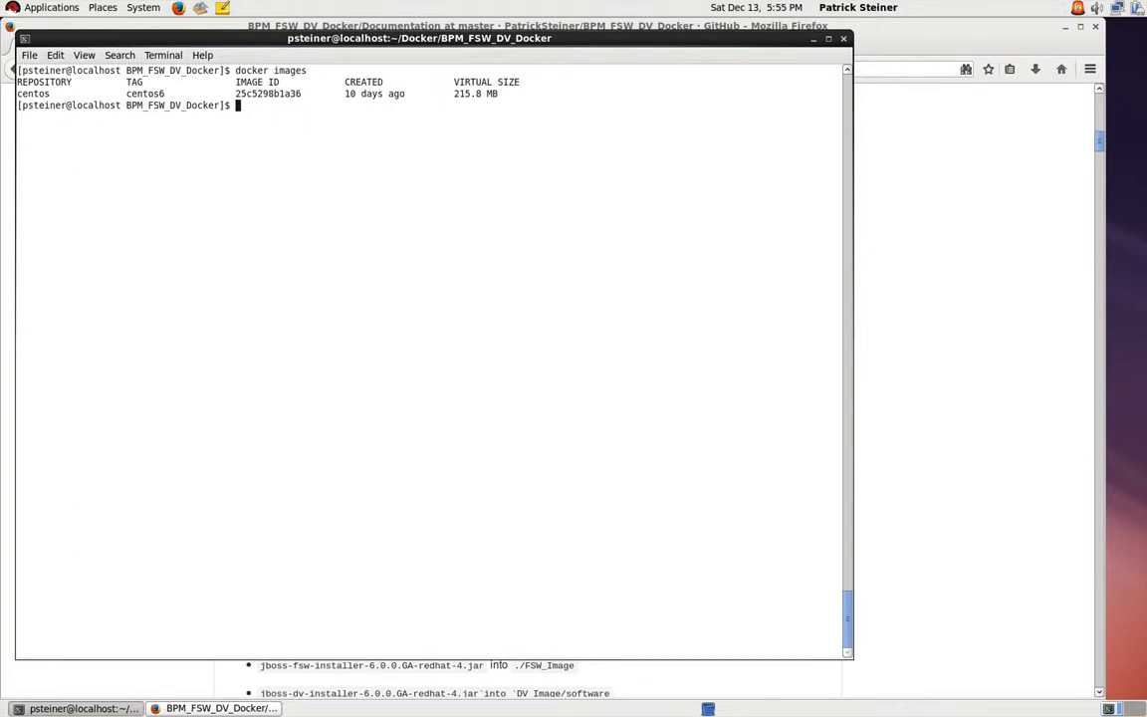
pyautogui.write('ls -al')
pyautogui.press('Return')
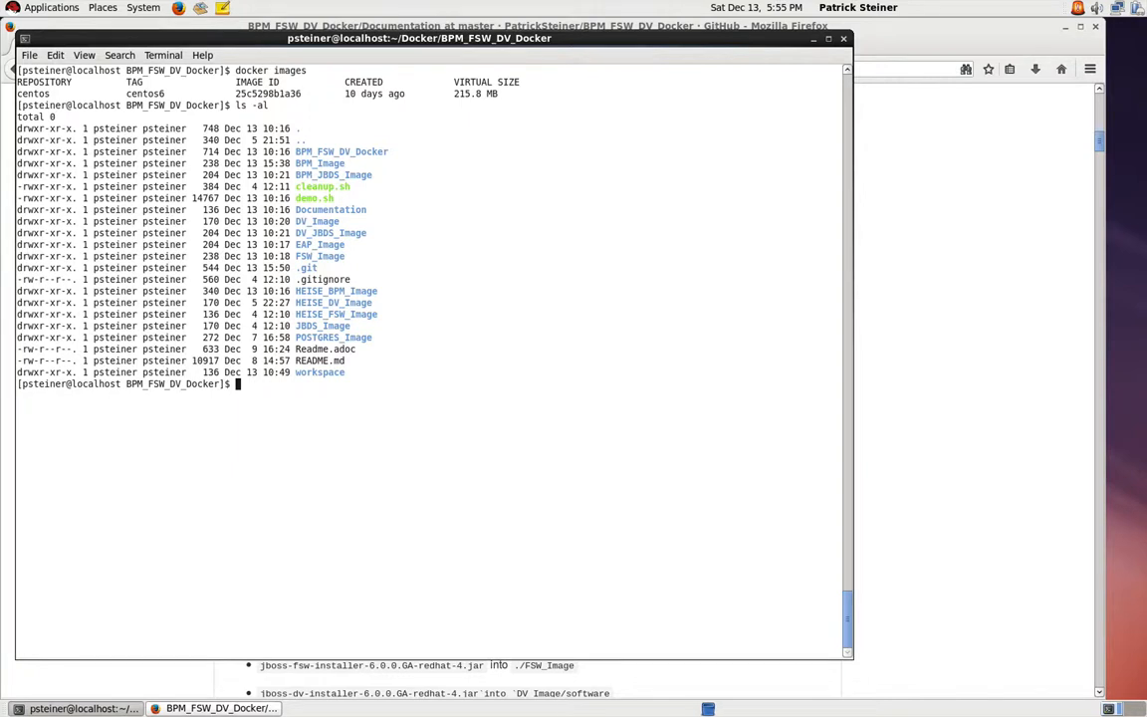
# Step: Build all of the demo's Docker images by running ./demo.sh build all
pyautogui.write('./de')
pyautogui.press('Tab')
pyautogui.write('buila all')
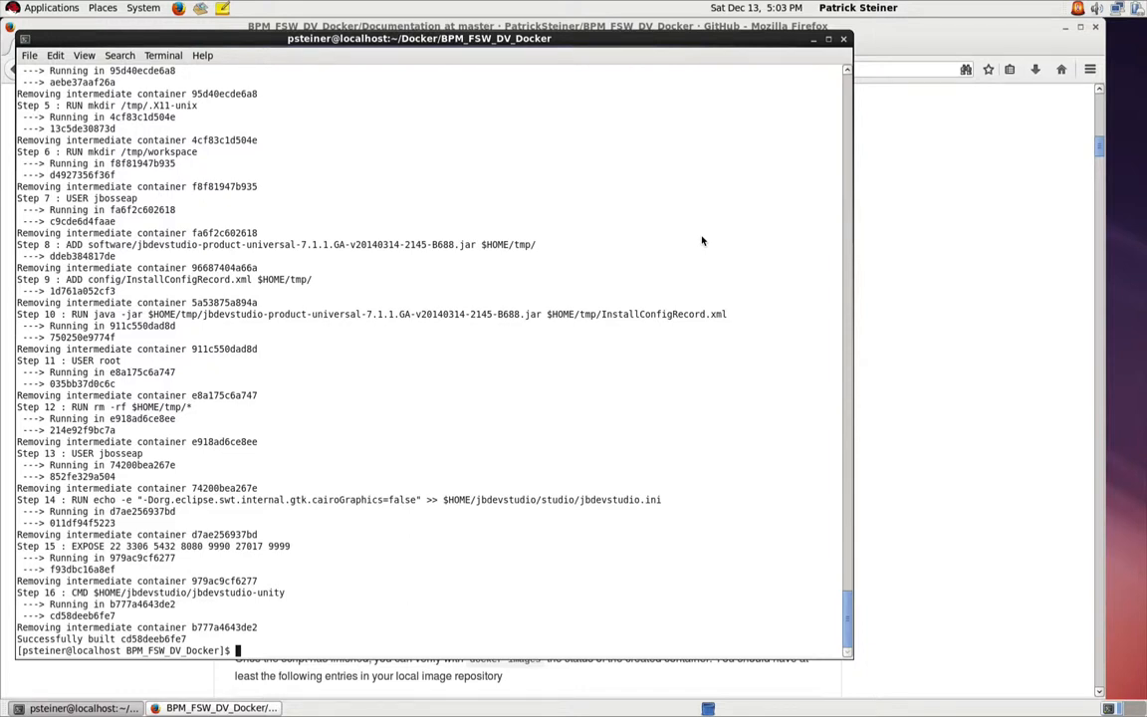
# Step: List the local Docker images to check the completed build
pyautogui.write('docker images')
pyautogui.press('Return')
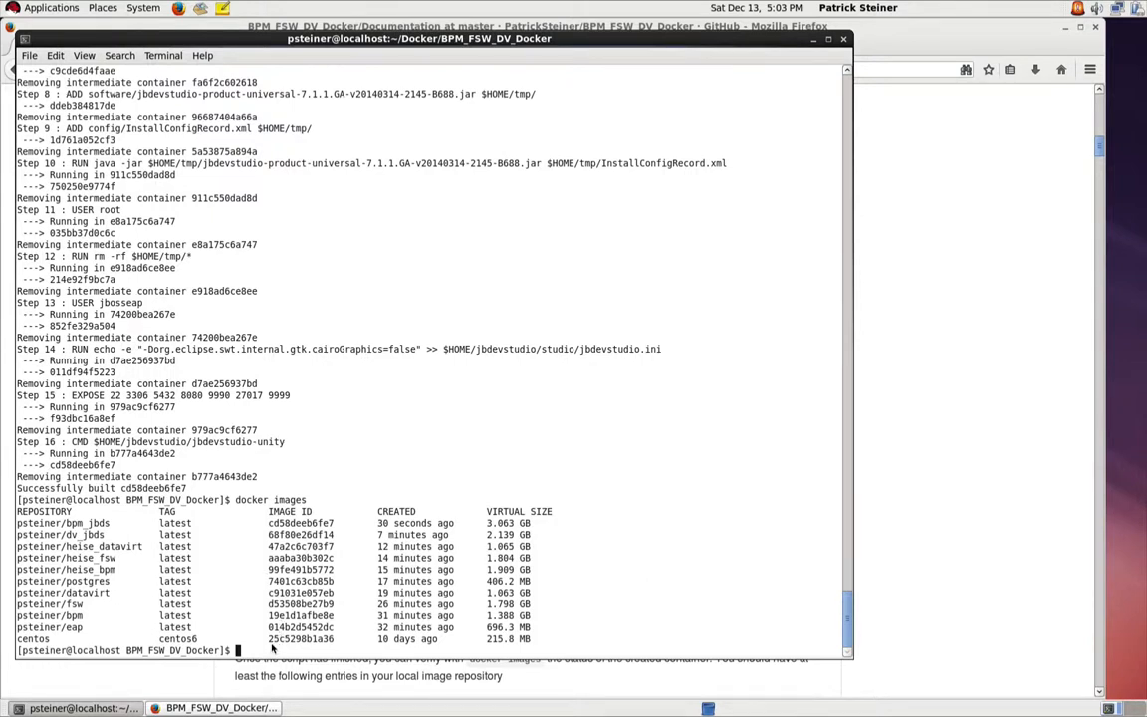
# Step: Start all of the demo's containers by running ./demo.sh start all
pyautogui.write('./de')
pyautogui.press('Tab')
pyautogui.write('start all')
pyautogui.press('Return')
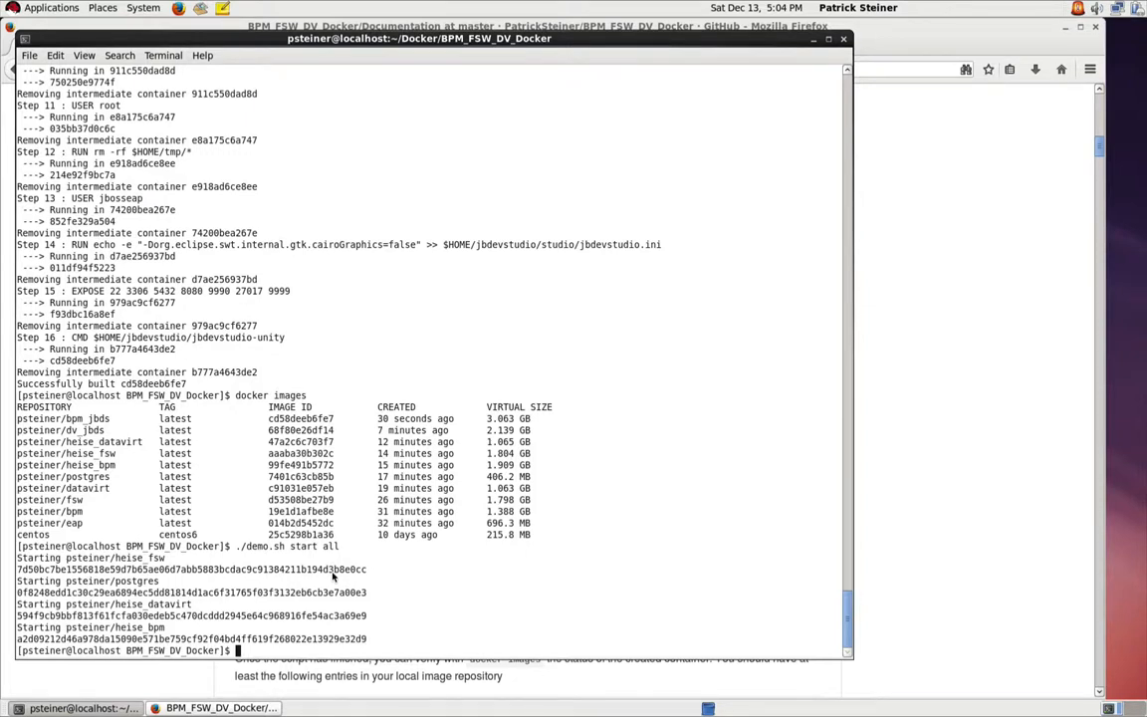
# Step: List the running Docker containers and highlight the heise_bpm container's port mapping to 8080
pyautogui.write('docker ps')
pyautogui.press('Return')
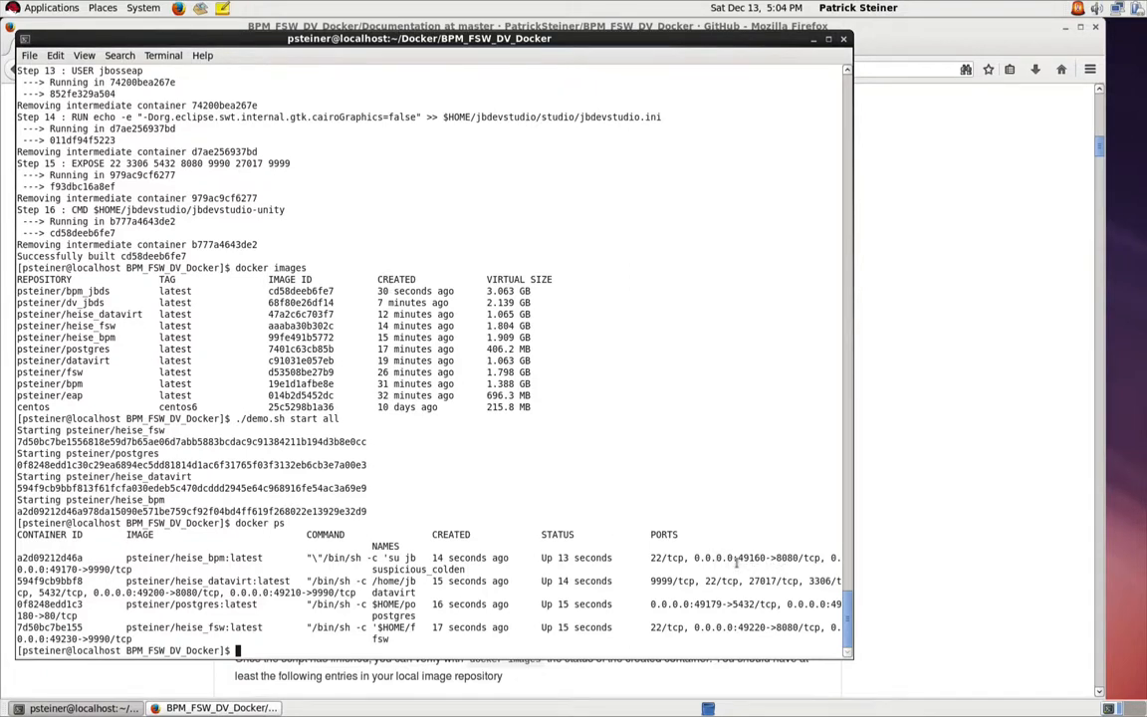
pyautogui.moveTo(734, 560); pyautogui.dragTo(797, 563)
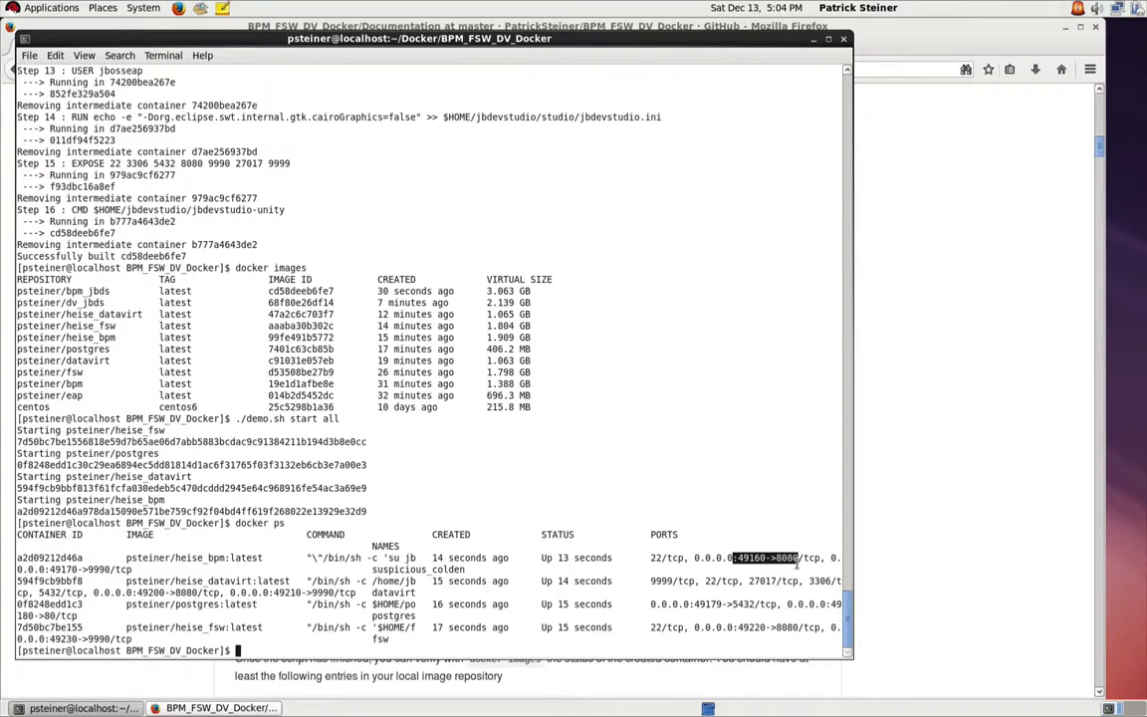
# Step: Switch to Firefox and load localhost:49160/business-central
pyautogui.click(953, 488)
pyautogui.click(267, 69)
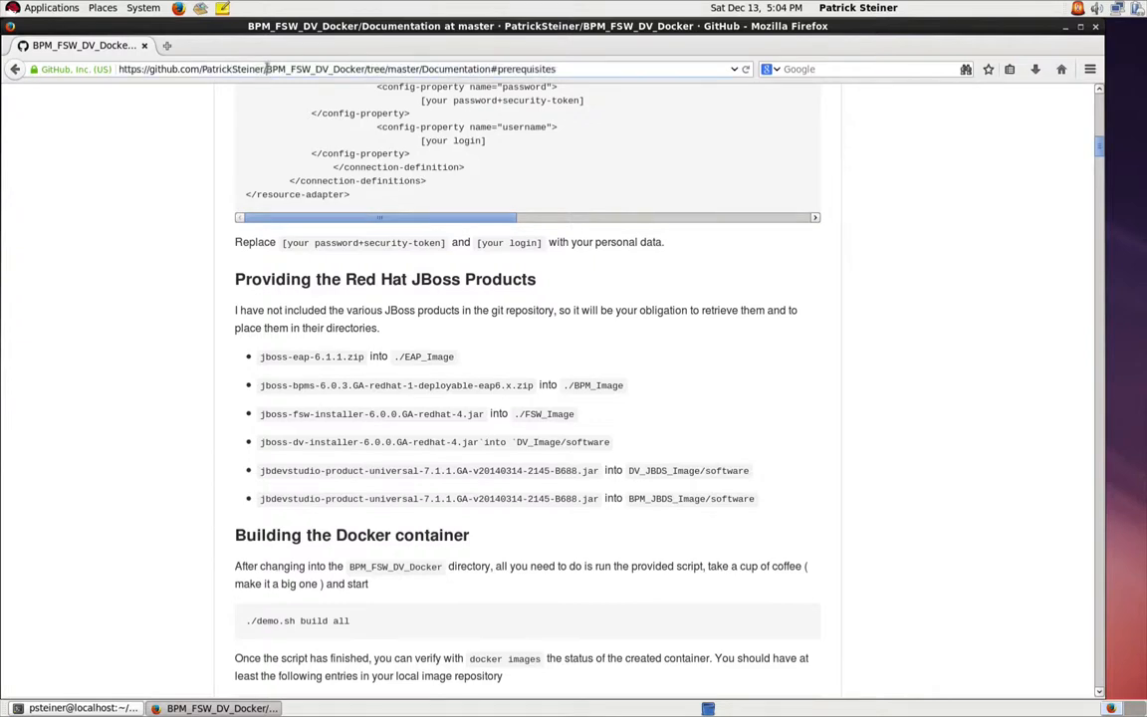
pyautogui.doubleClick(267, 69)
pyautogui.write('localhost/')
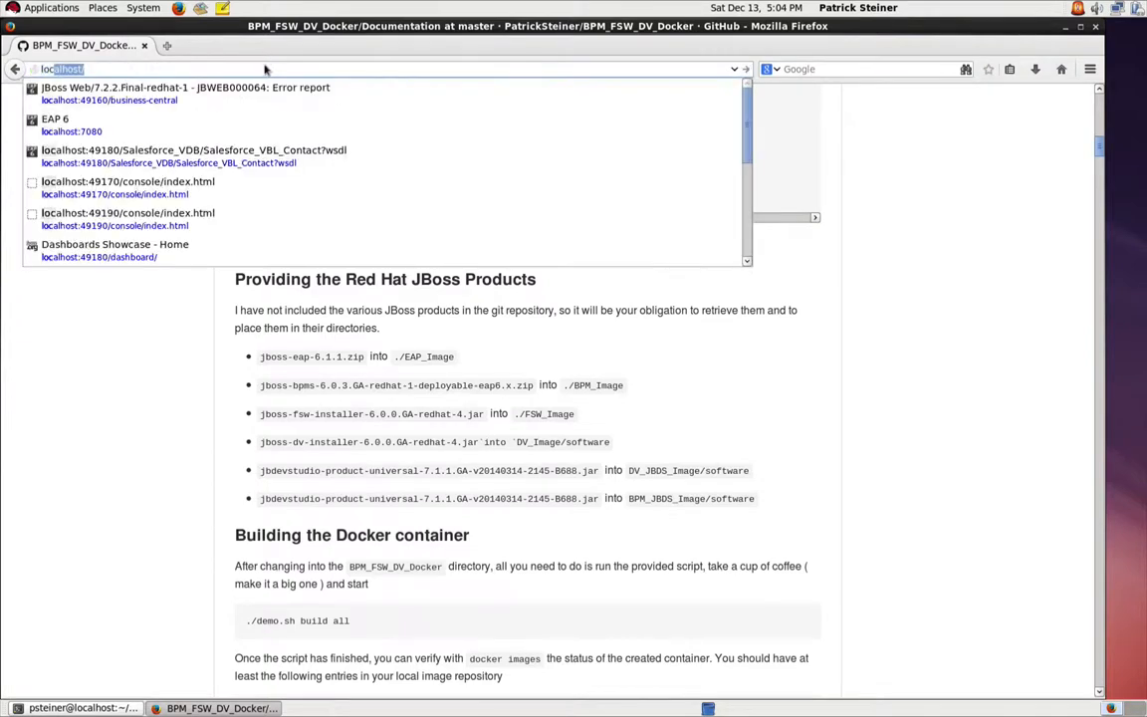
pyautogui.press('Down')
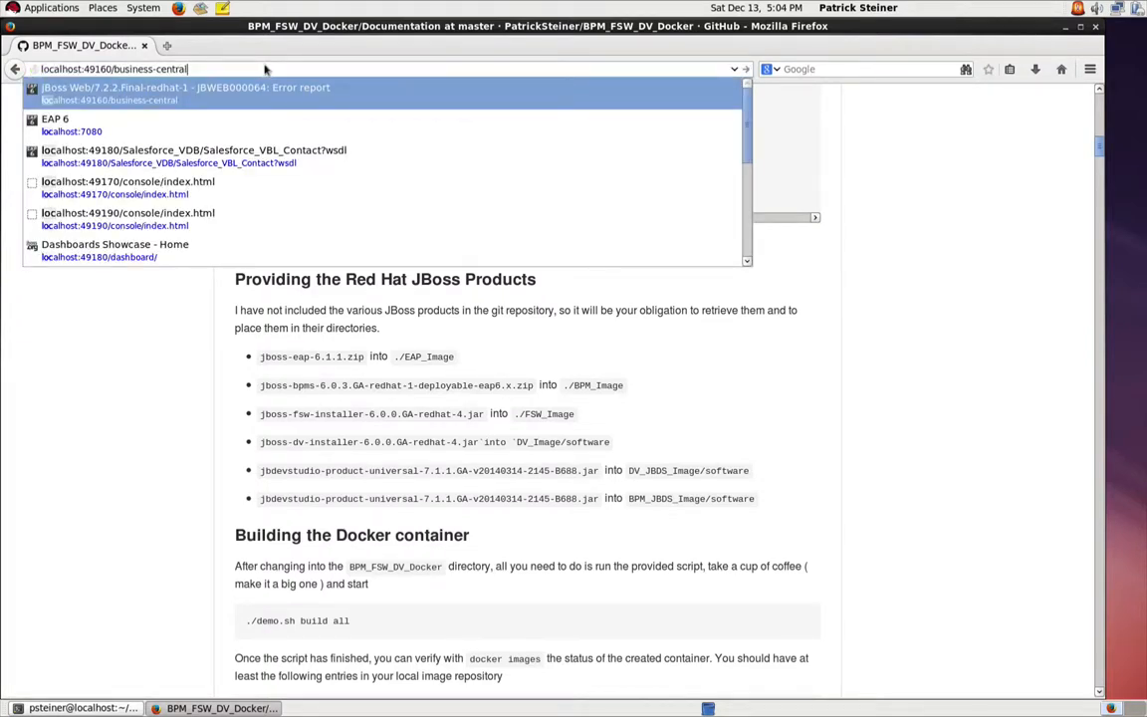
pyautogui.press('Return')
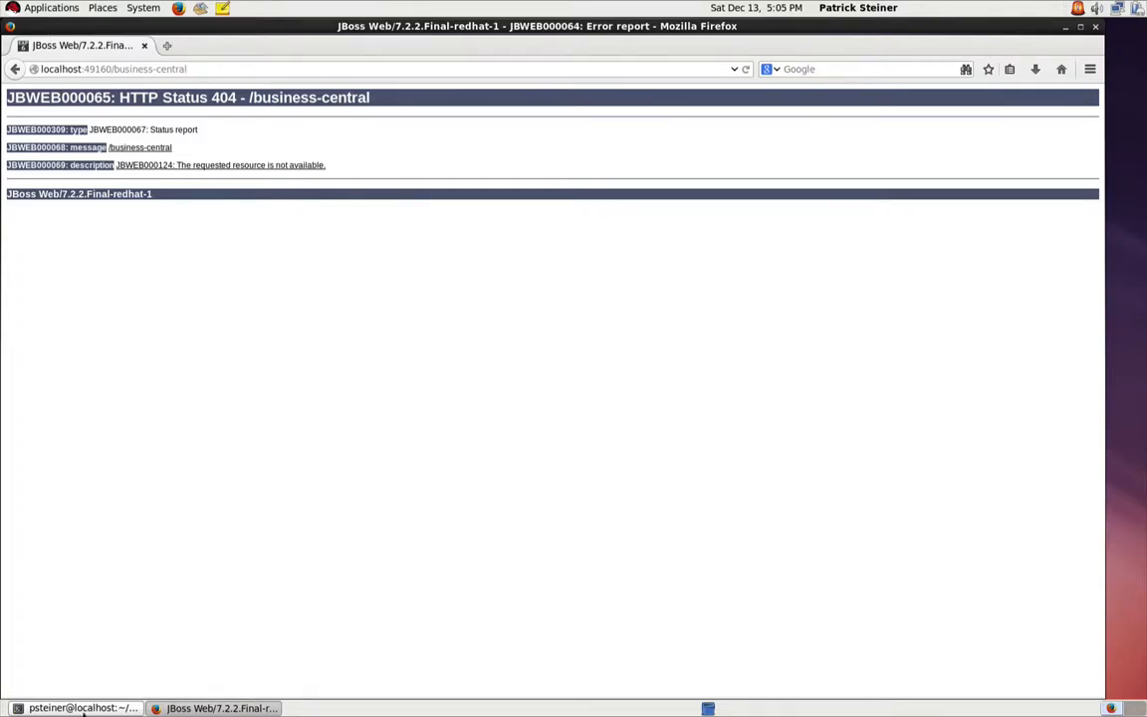
# Step: Return to the terminal and display the Docker logs of the heise_bpm container using its copied container ID
pyautogui.click(94, 706)
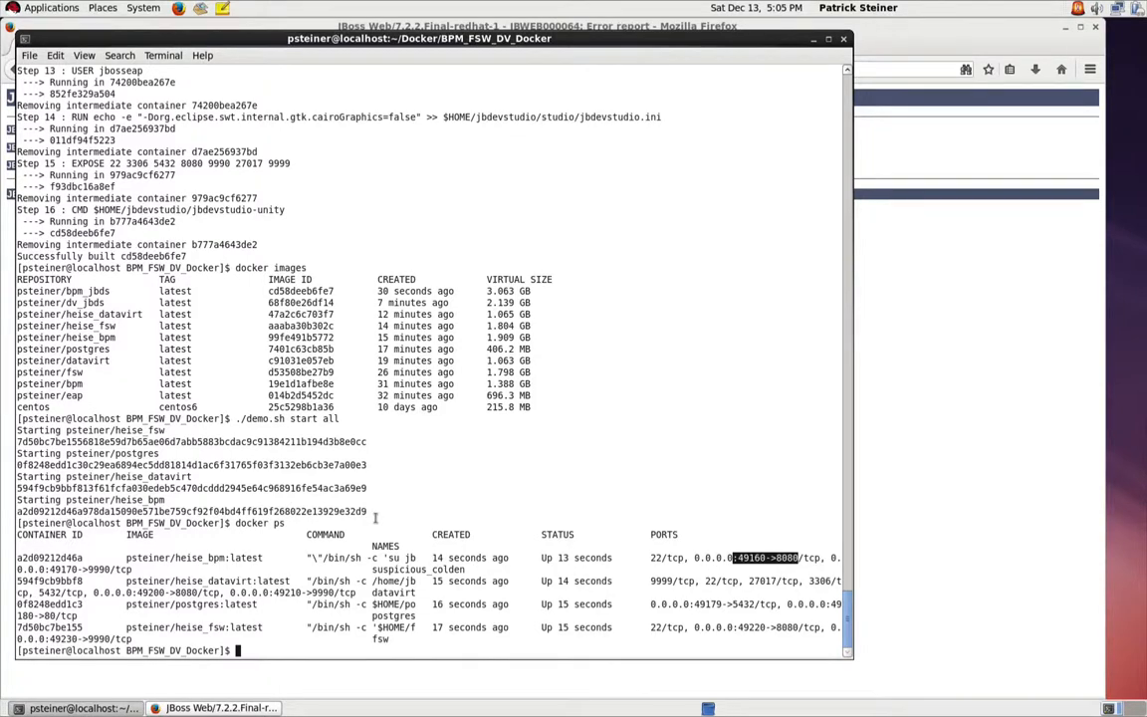
pyautogui.write('docker logs')
pyautogui.doubleClick(37, 558)
pyautogui.rightClick(37, 559)
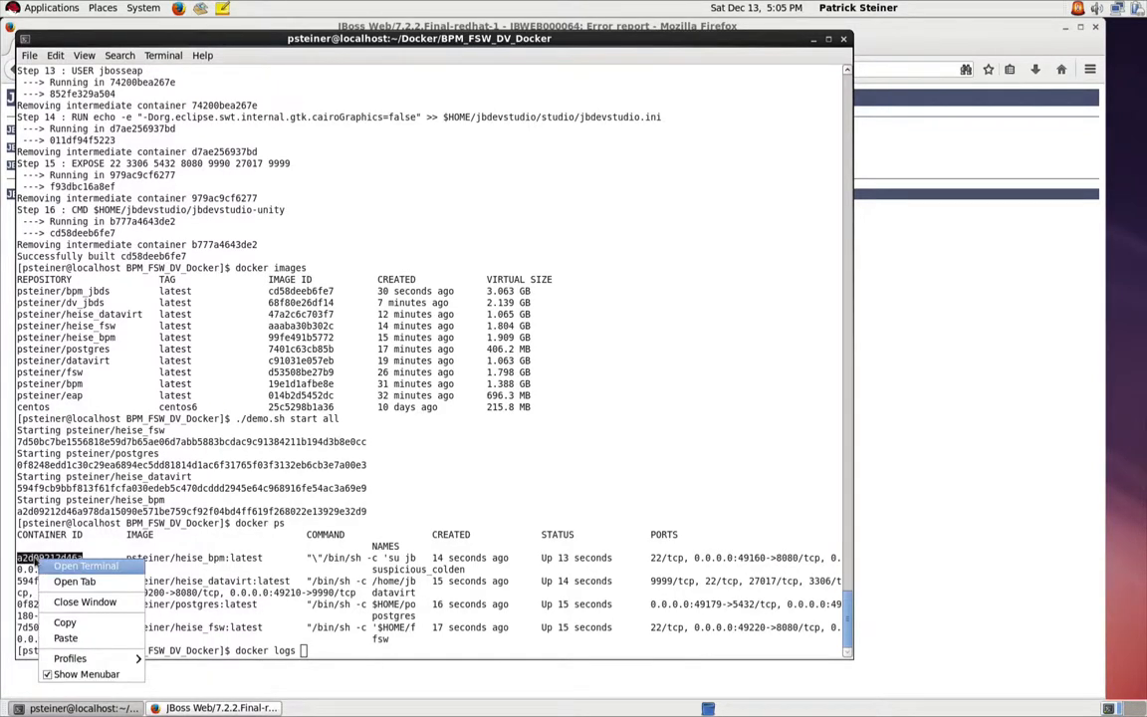
pyautogui.click(65, 623)
pyautogui.hotkey('ctrl', 'shift', 'v')
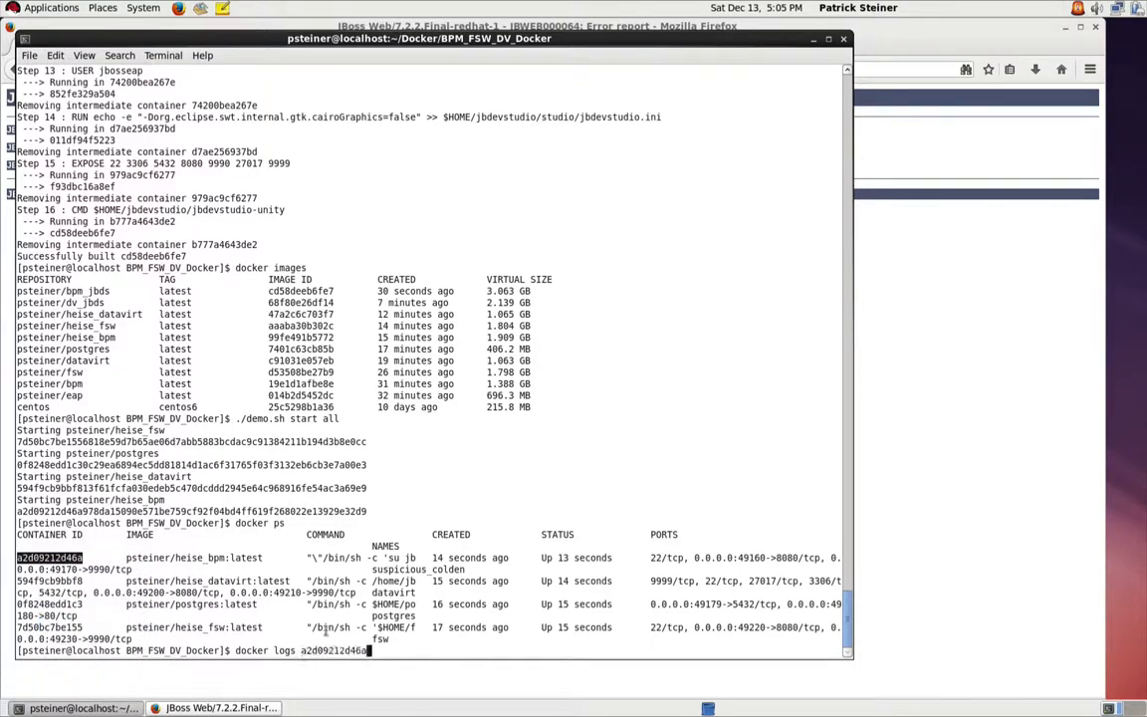
pyautogui.press('Return')
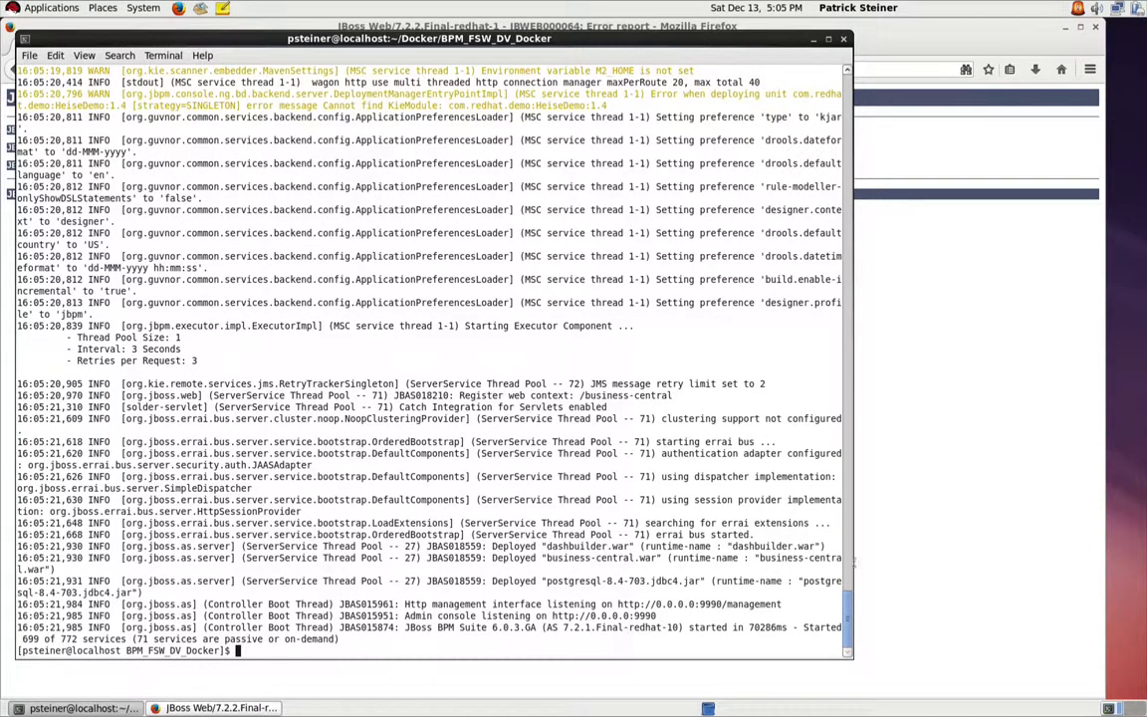
# Step: Switch back to Firefox, reload the business-central page and sign in to JBoss BPM Suite with the prefilled credentials
pyautogui.click(904, 545)
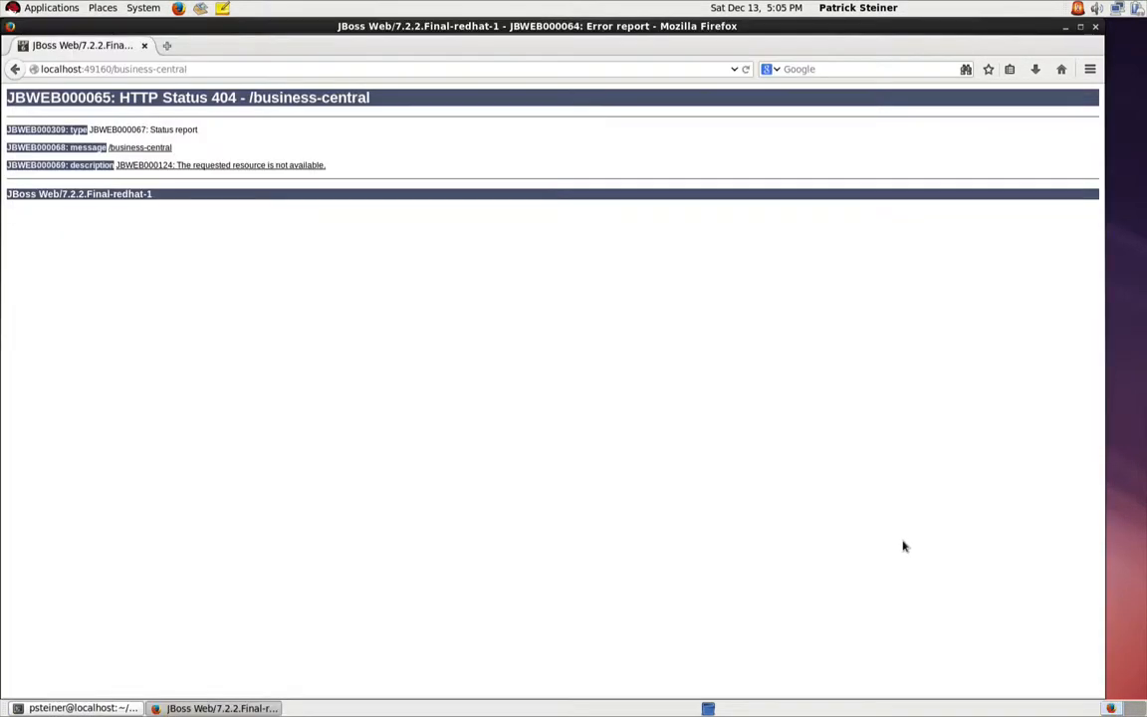
pyautogui.click(744, 70)
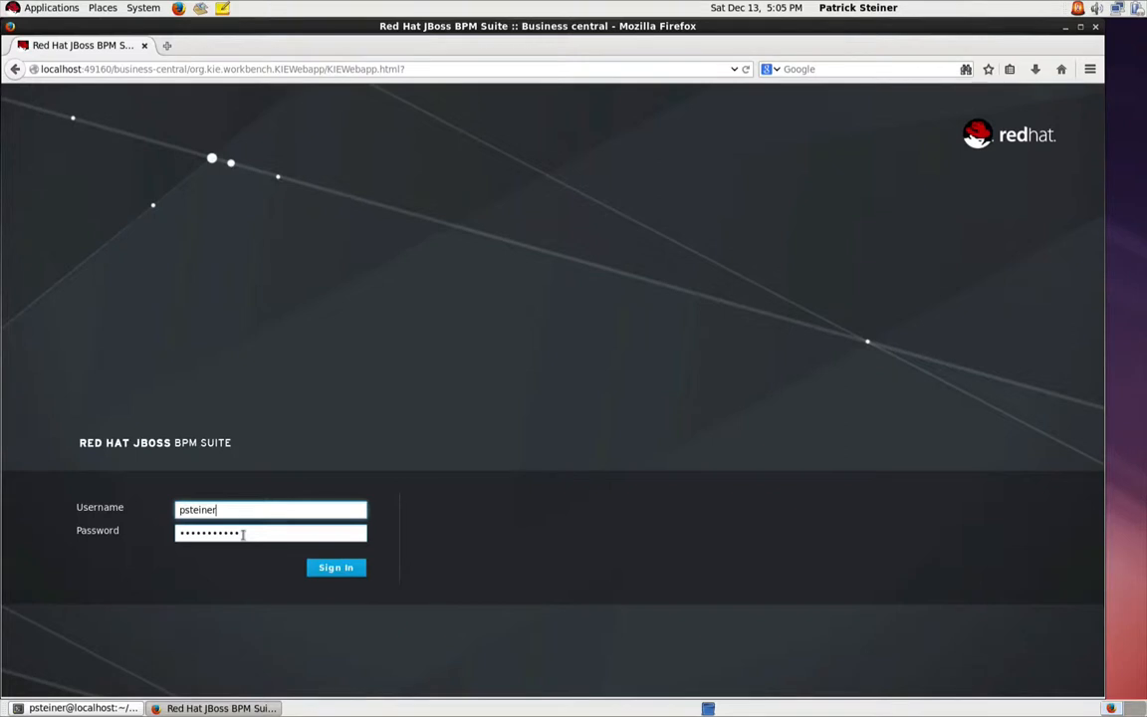
pyautogui.click(339, 570)
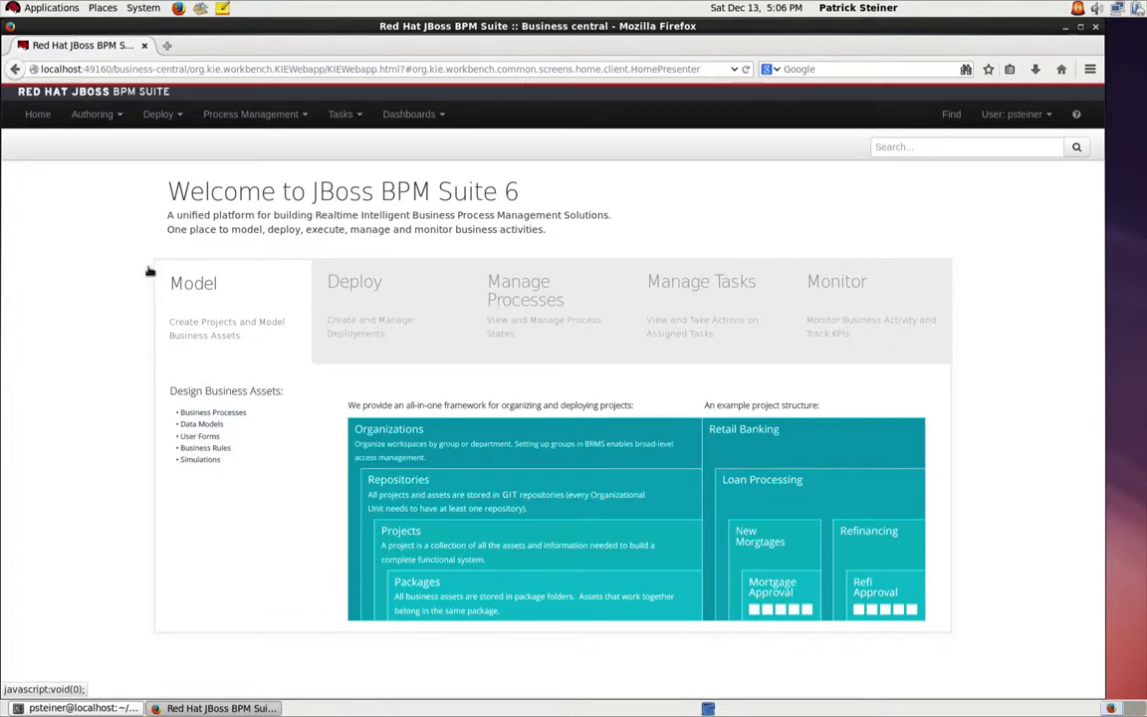
# Step: Open the Insurance_Request business process of the HeiseDemo repository in Project Authoring
pyautogui.click(86, 116)
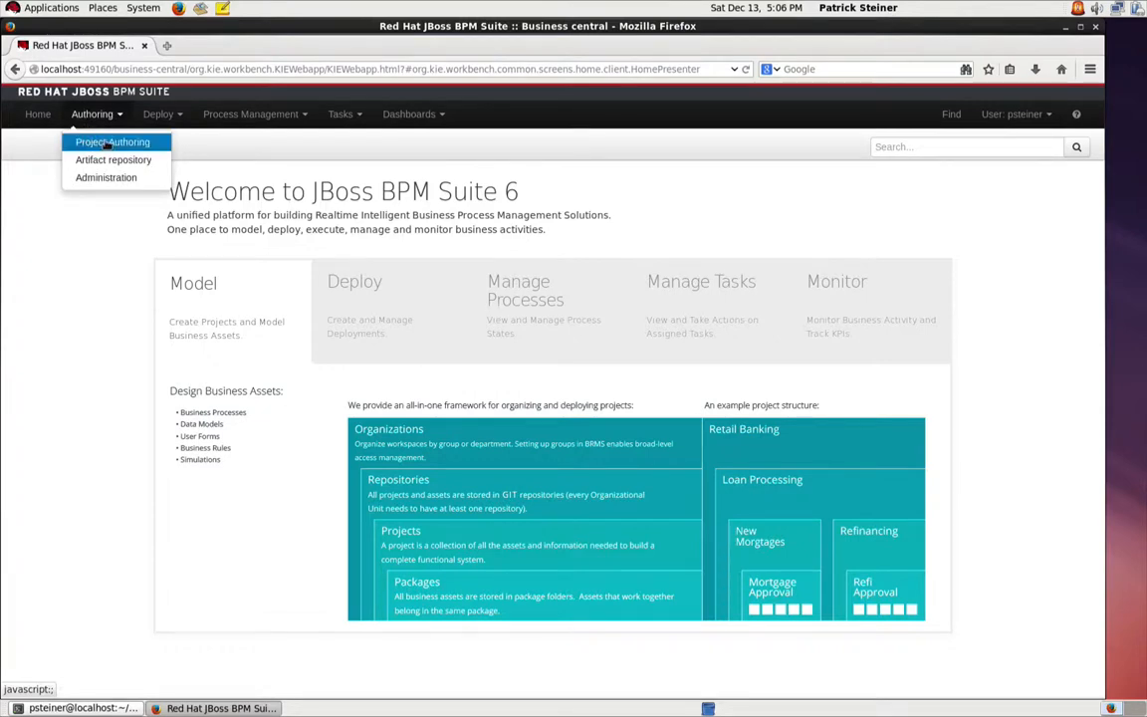
pyautogui.click(106, 144)
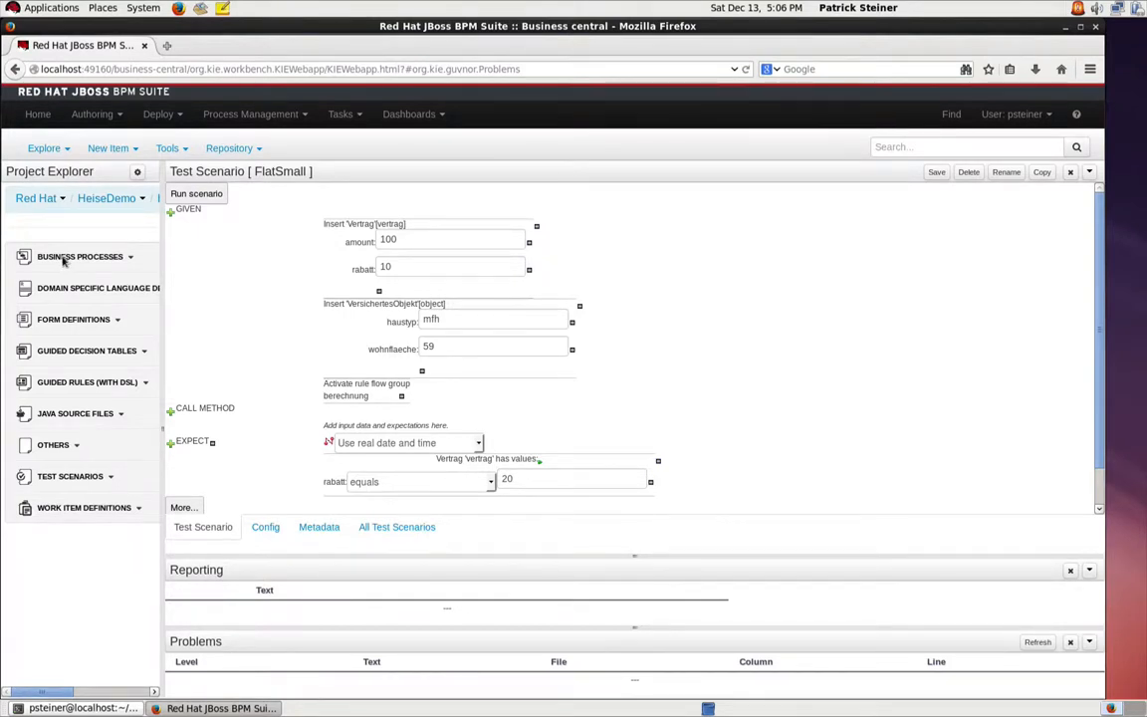
pyautogui.click(62, 258)
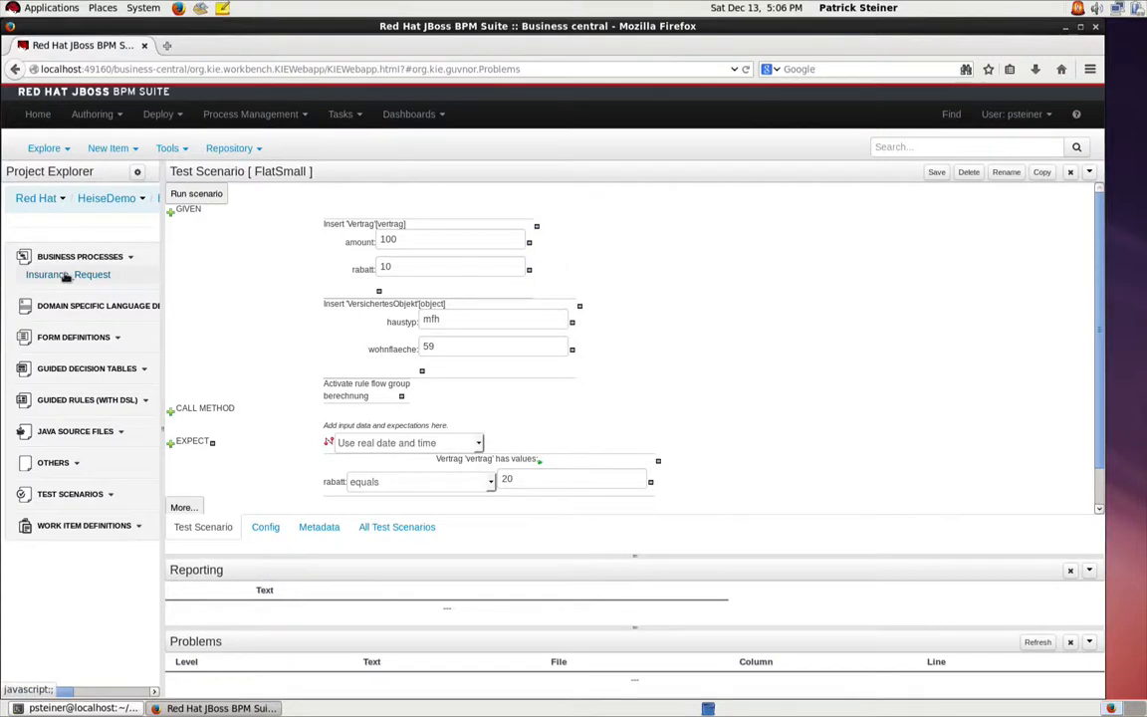
pyautogui.click(65, 276)
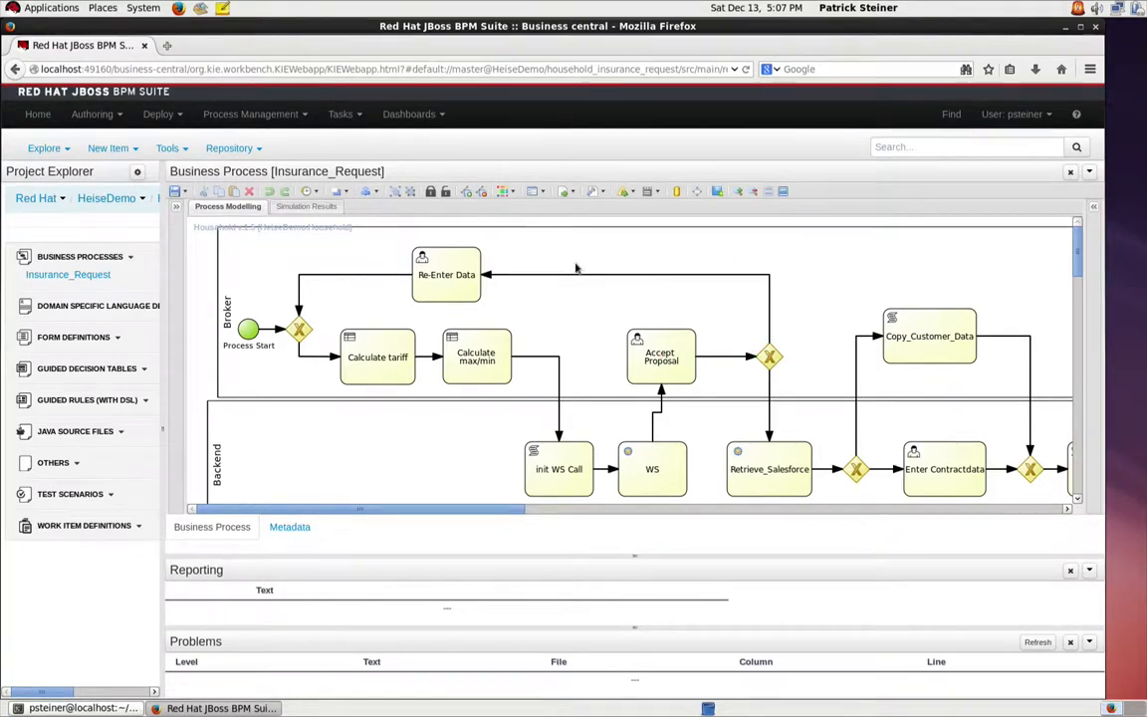
# Step: Look over the Insurance_Request diagram up to its end event and return to Project Authoring, closing the process editor without saving
pyautogui.click(454, 267)
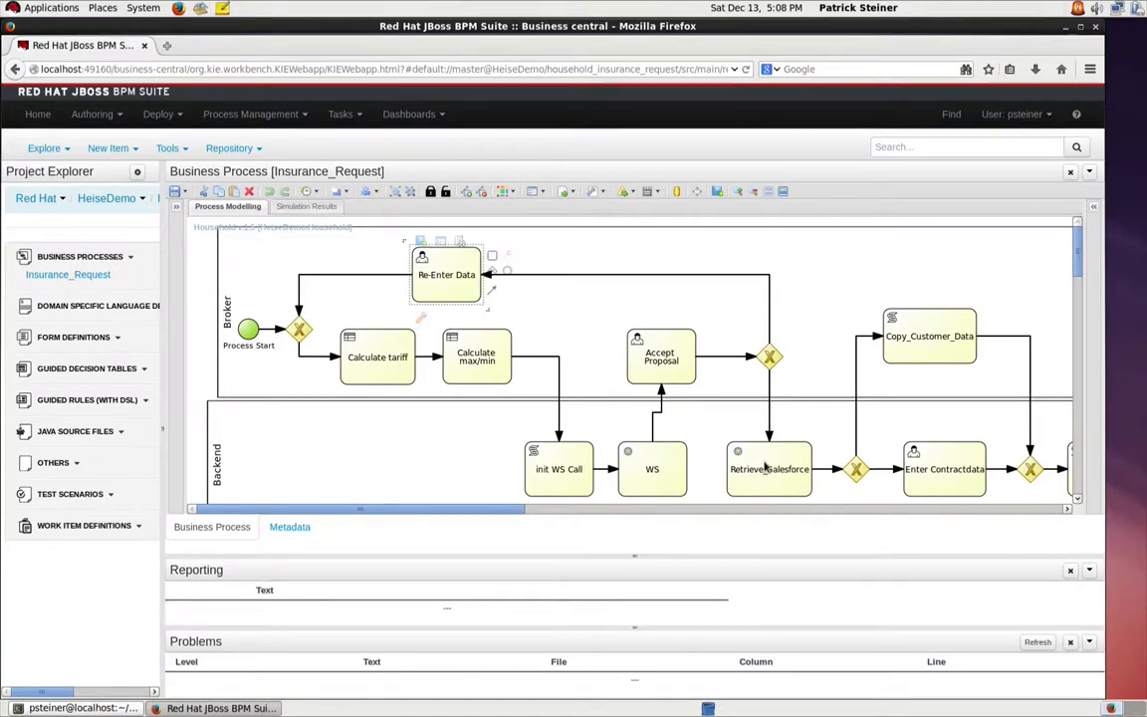
pyautogui.hscroll(5, 800, 454)
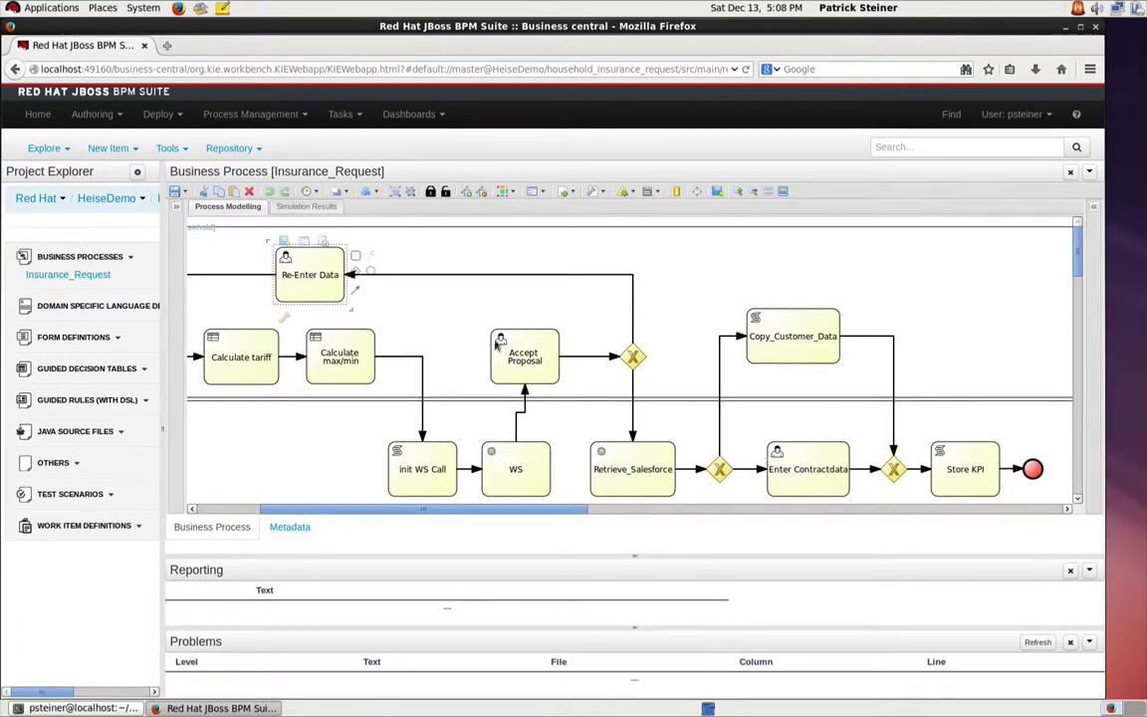
pyautogui.click(97, 117)
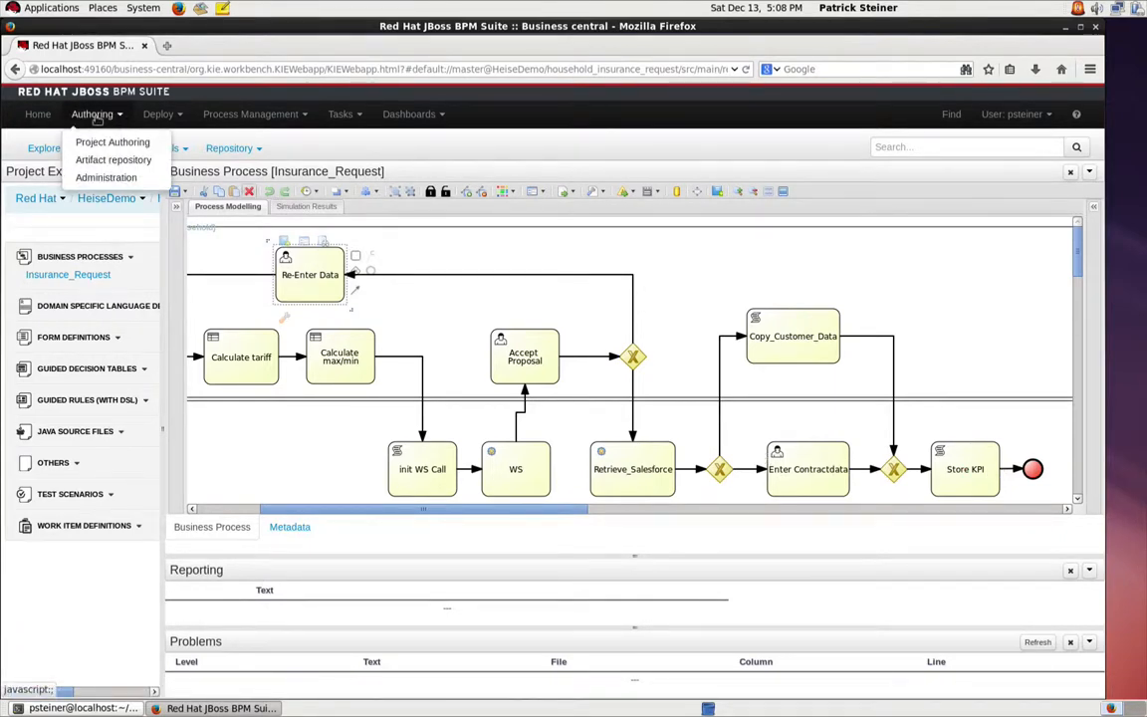
pyautogui.click(100, 146)
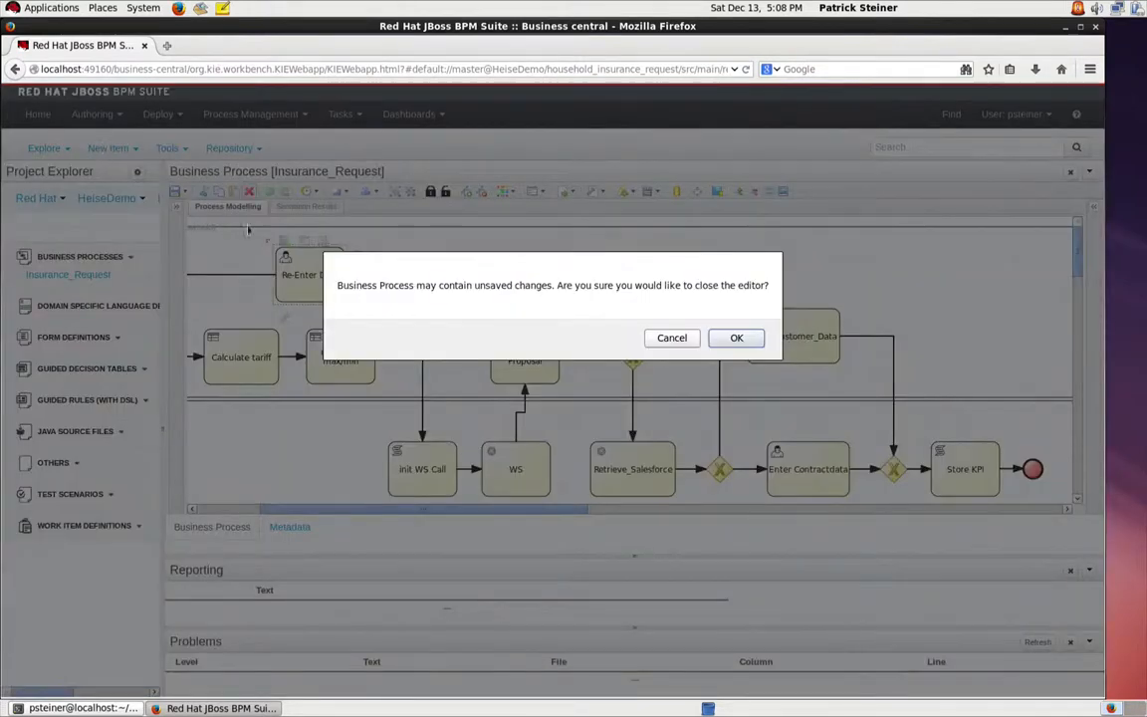
pyautogui.click(719, 340)
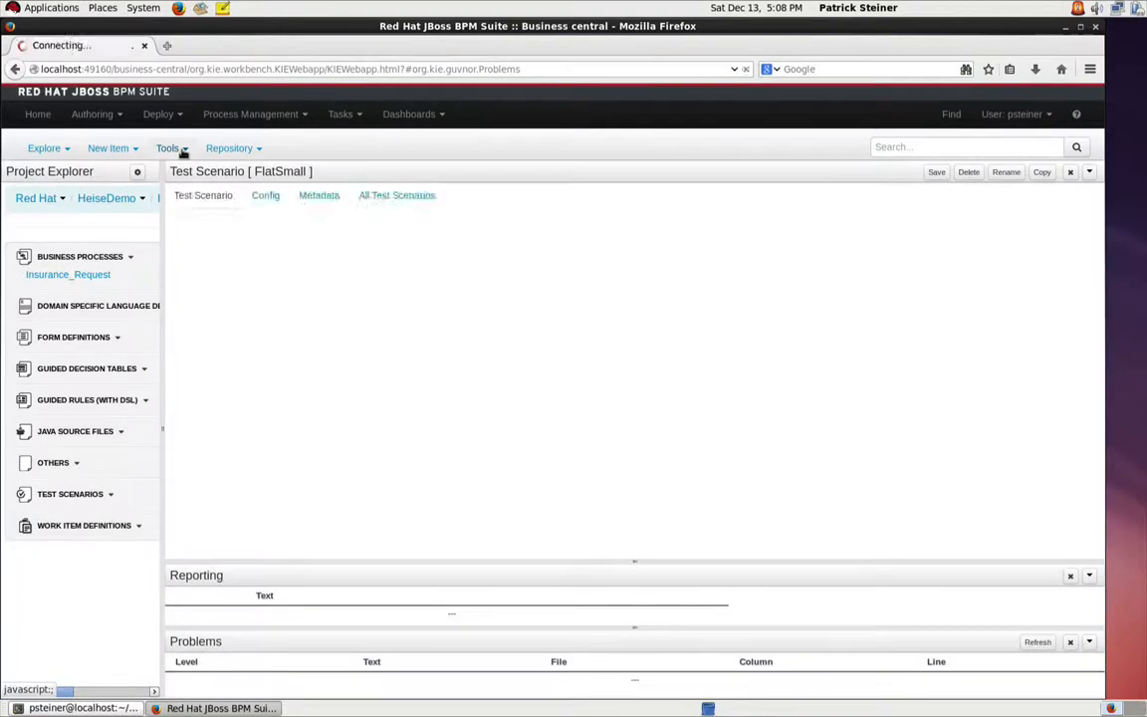
# Step: Open the HeiseDemo project in the Project Editor and build and deploy it, saving possible changes without a check-in comment
pyautogui.click(184, 150)
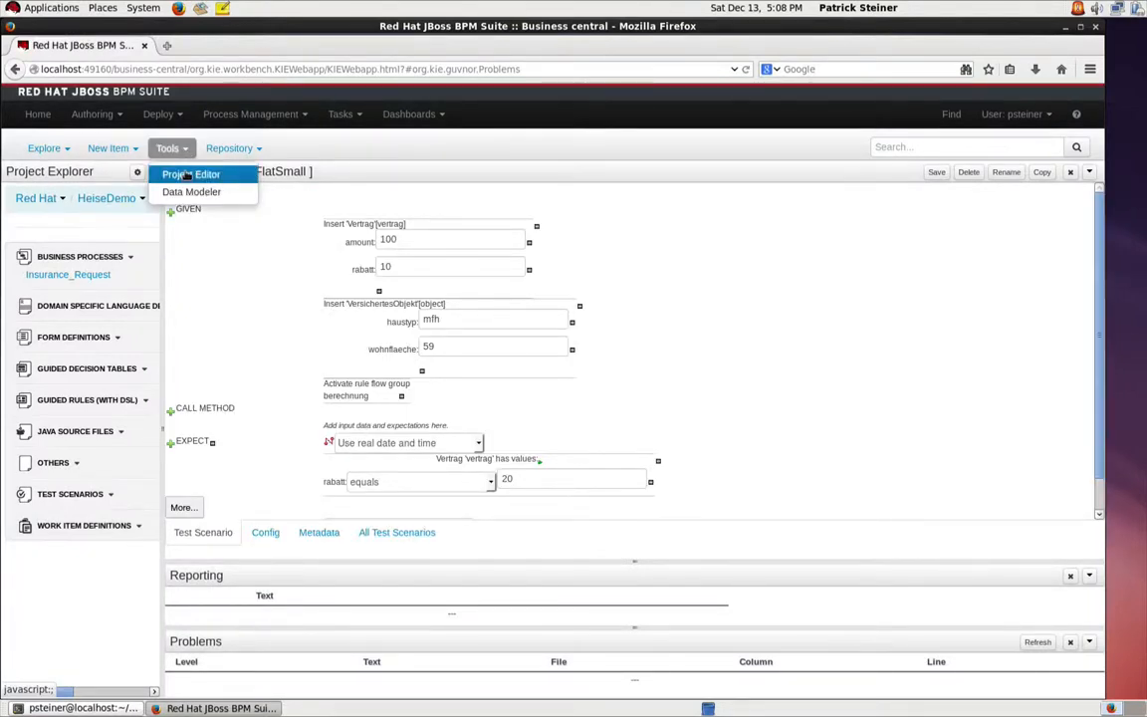
pyautogui.click(188, 175)
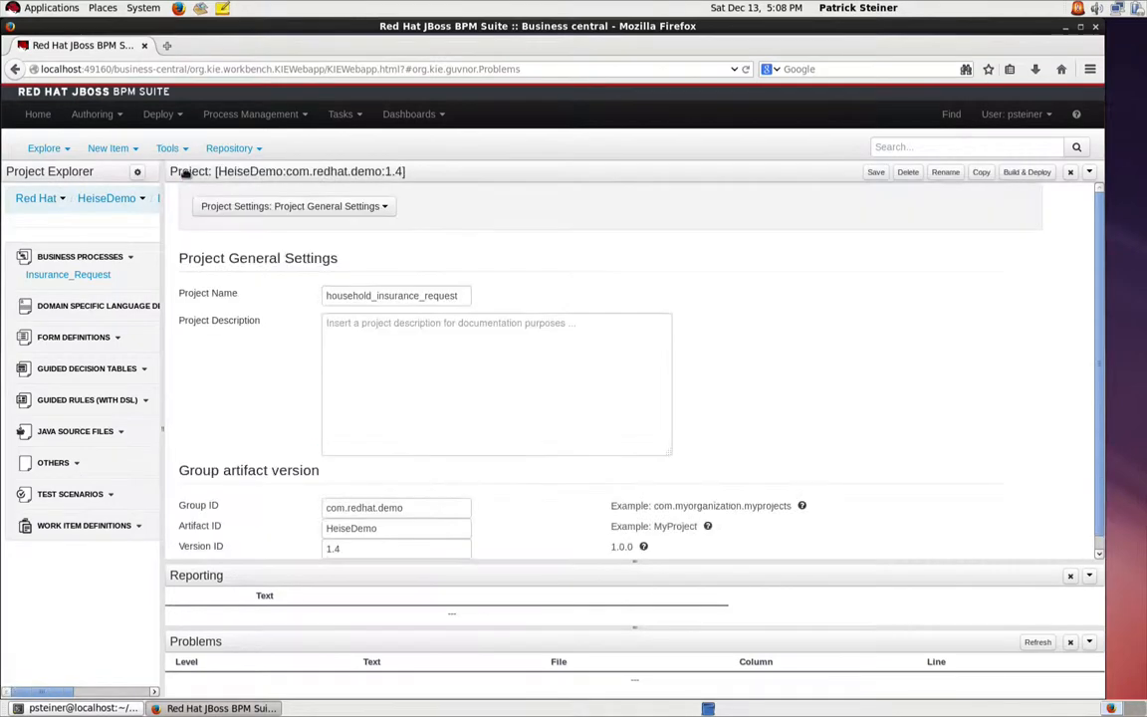
pyautogui.click(1021, 174)
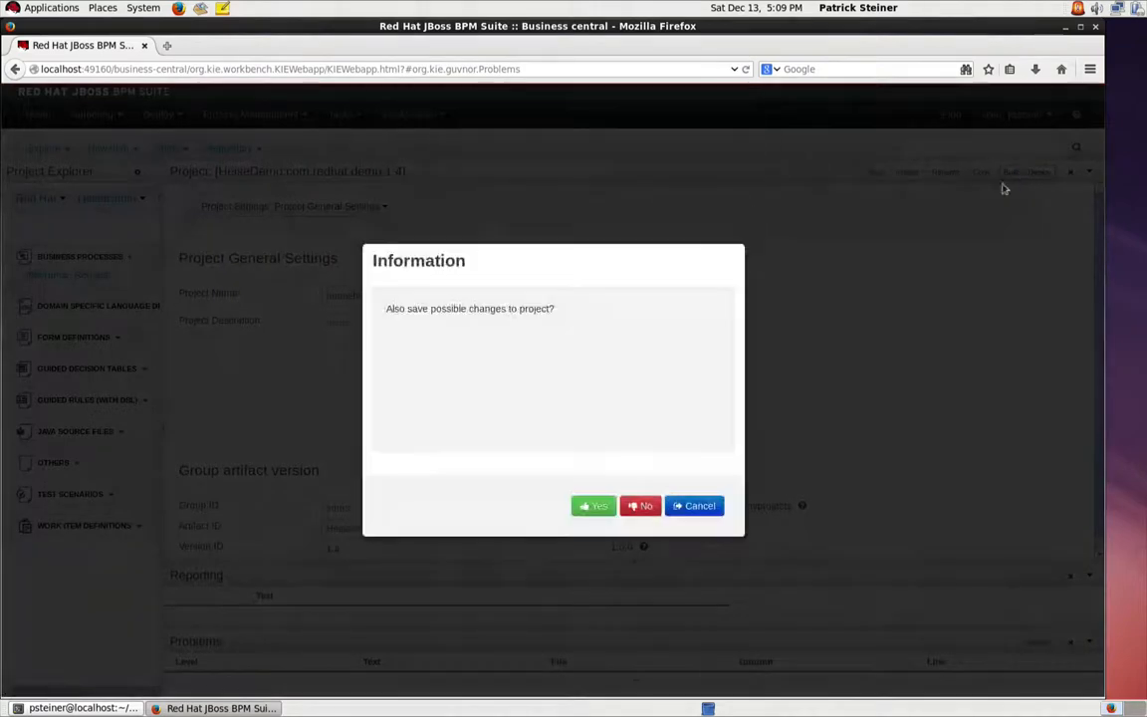
pyautogui.click(601, 507)
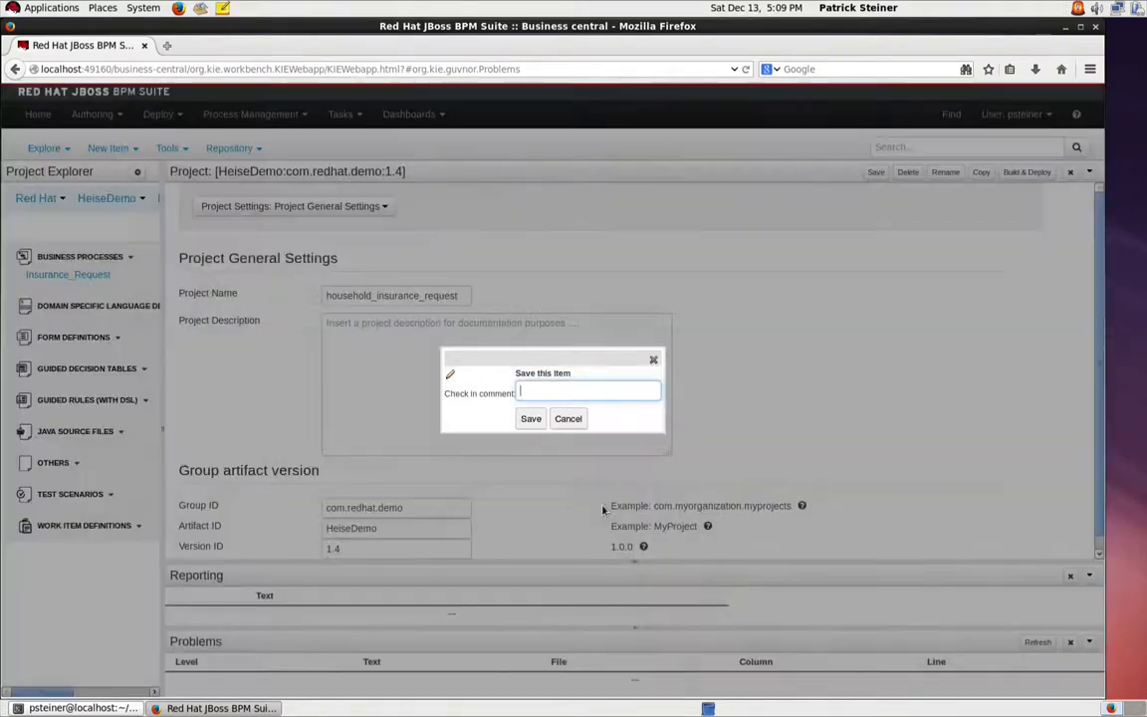
pyautogui.click(530, 420)
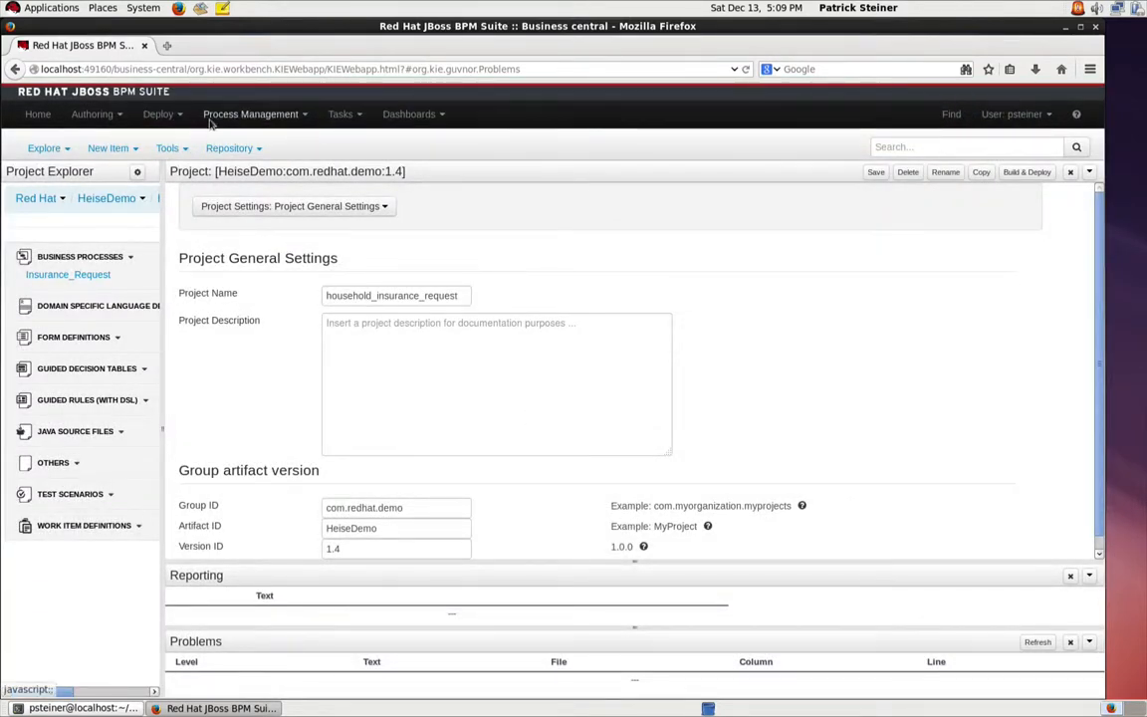
# Step: Open the start form of the Household process from the process definitions and review its fields
pyautogui.click(257, 114)
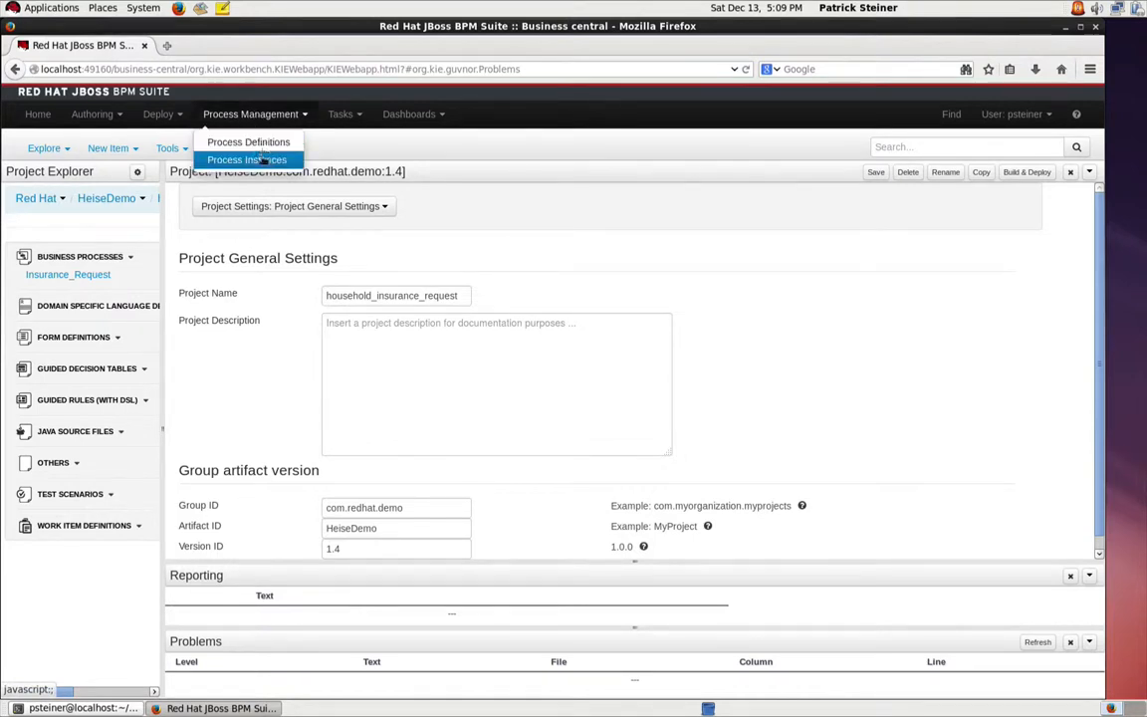
pyautogui.click(264, 149)
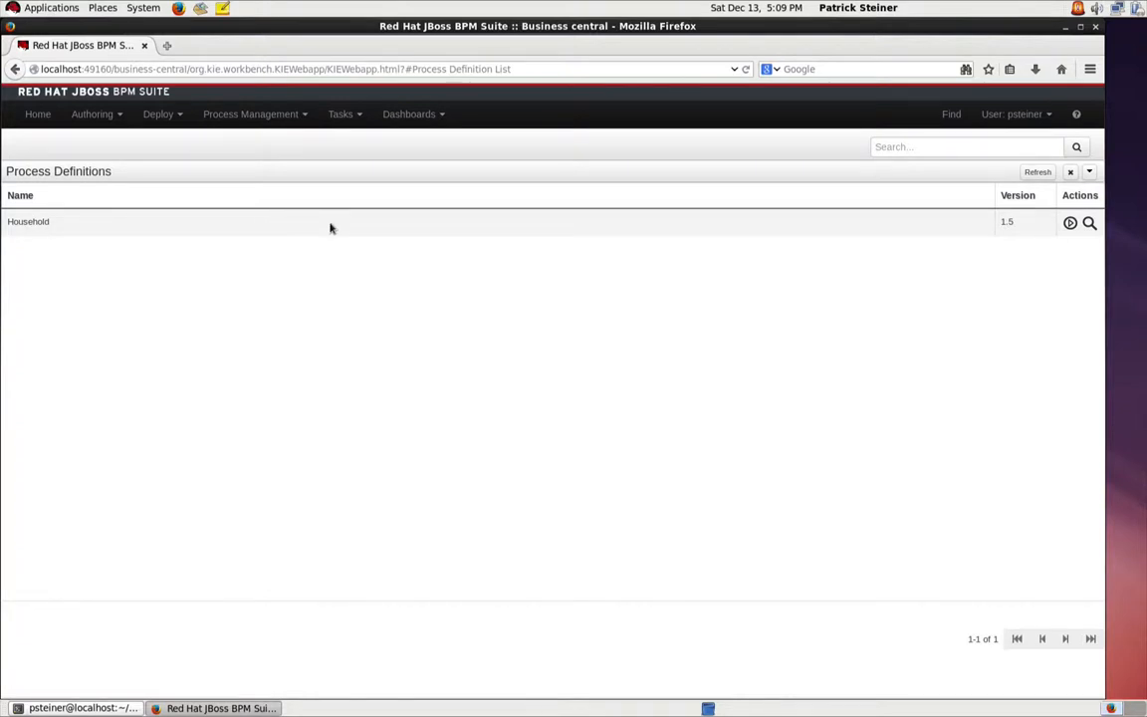
pyautogui.click(1070, 224)
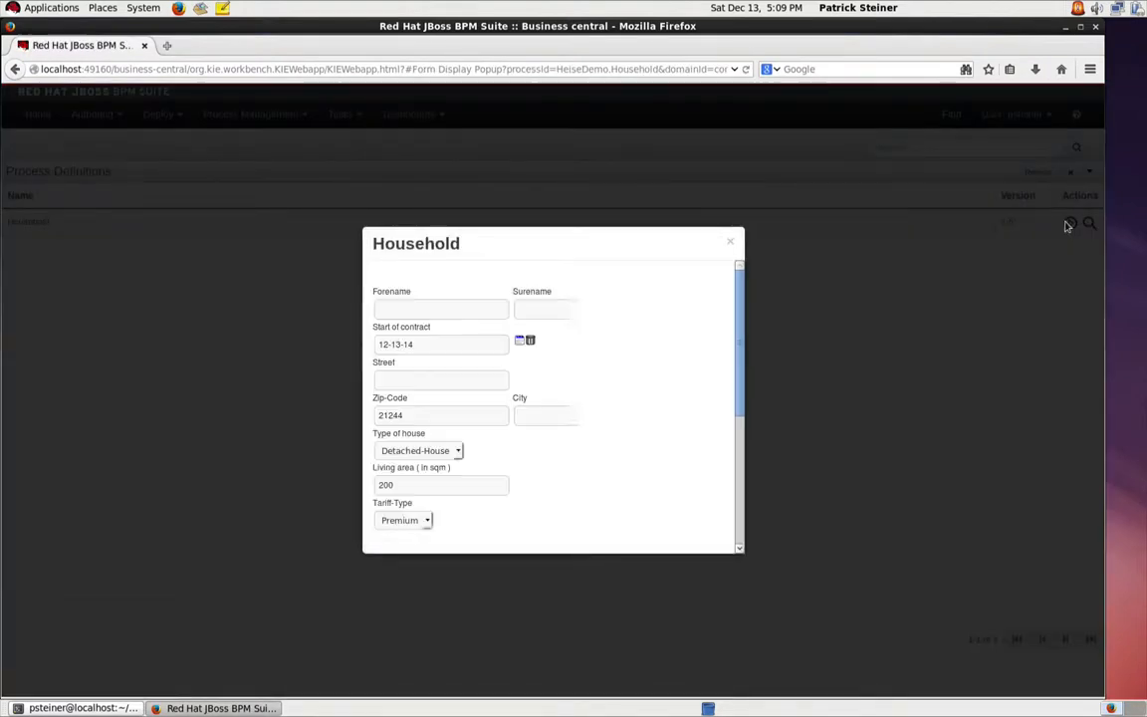
pyautogui.scroll(-2, 710, 395)
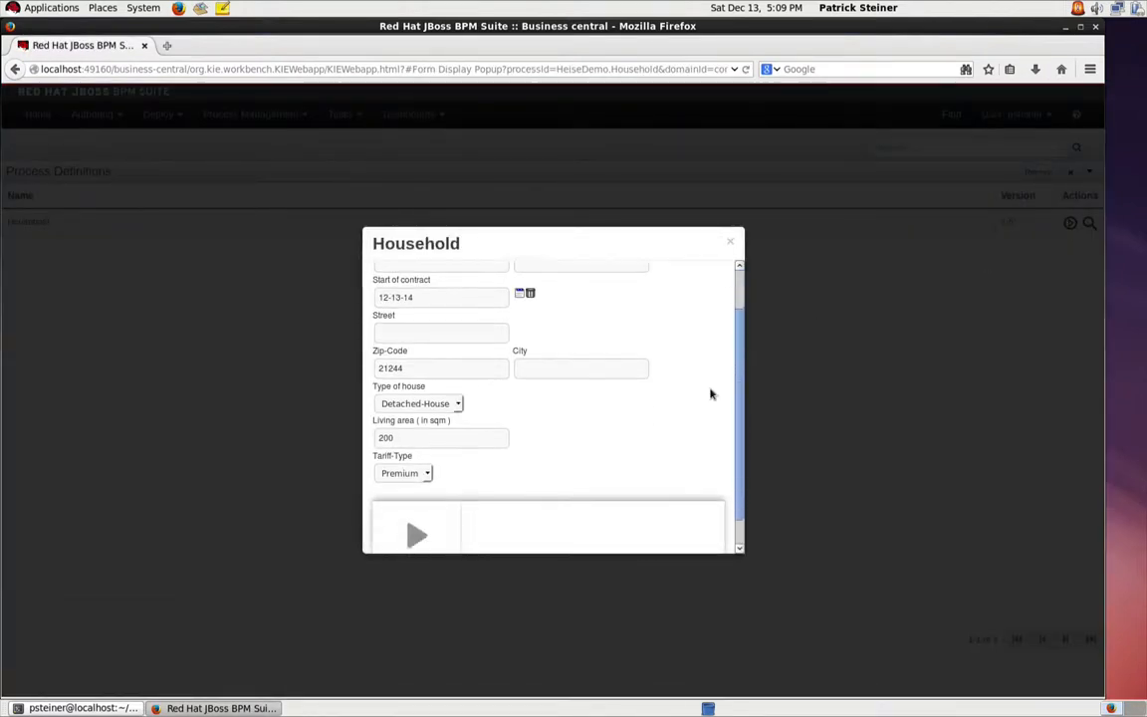
pyautogui.scroll(2, 710, 394)
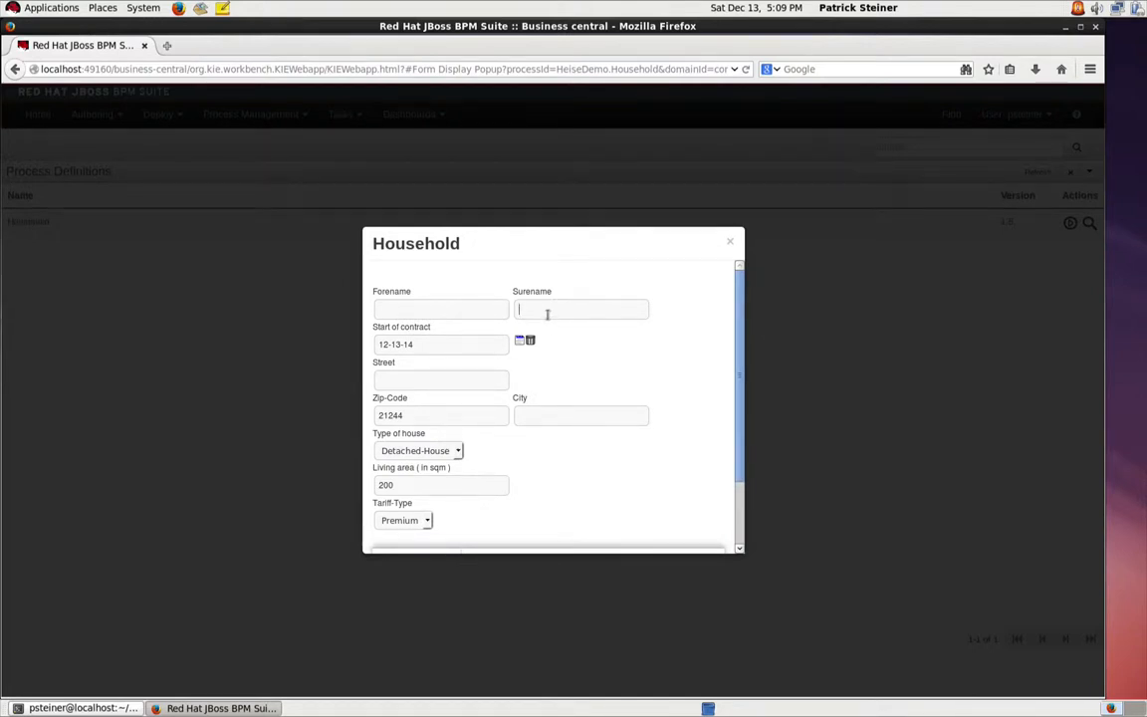
# Step: Enter the applicant's surname, keep house type Detached-House and tariff Premium, and start the Household process instance
pyautogui.write('Steiner')
pyautogui.scroll(-2, 566, 310)
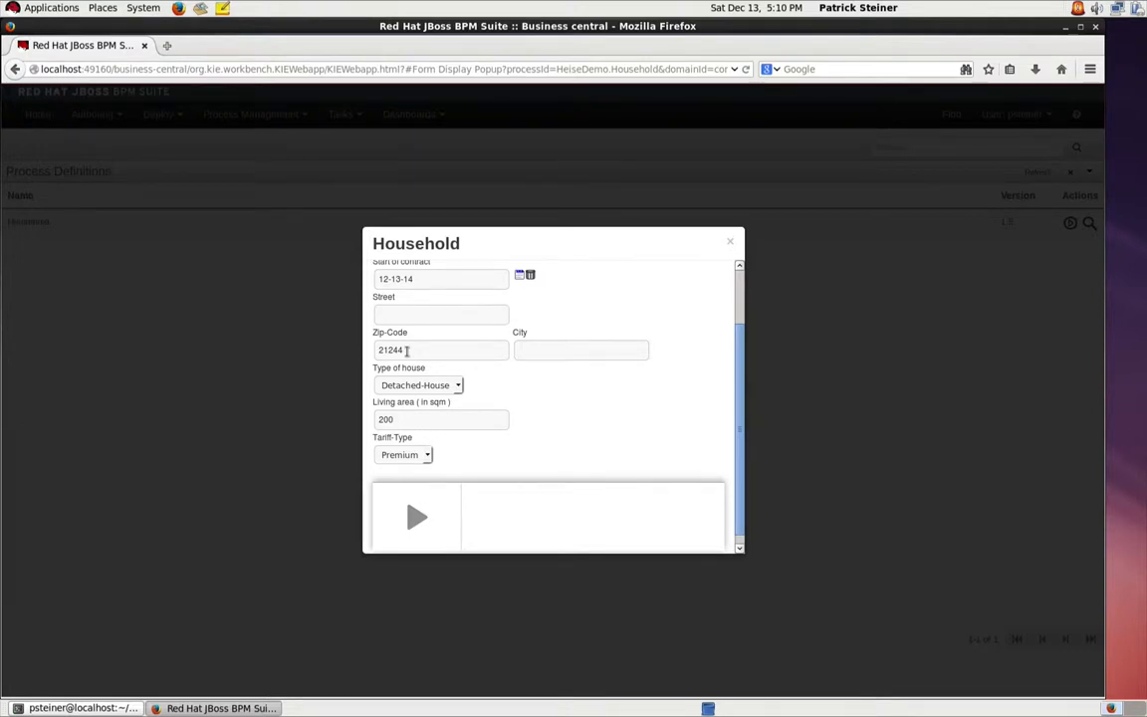
pyautogui.click(457, 385)
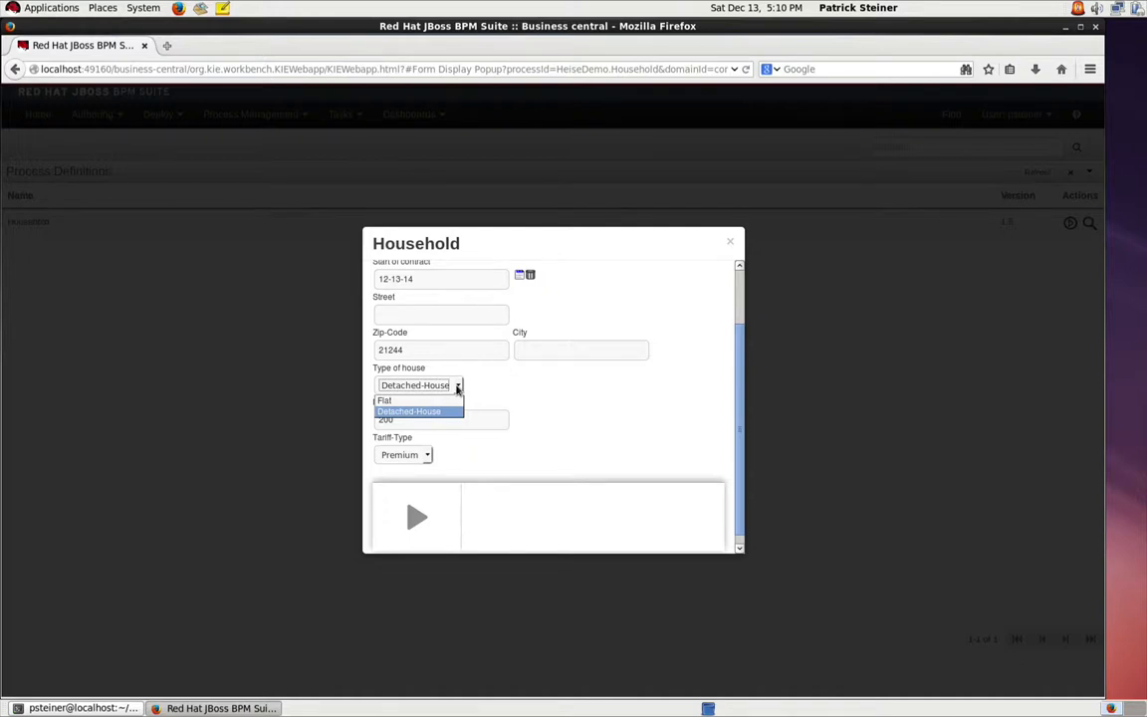
pyautogui.click(457, 386)
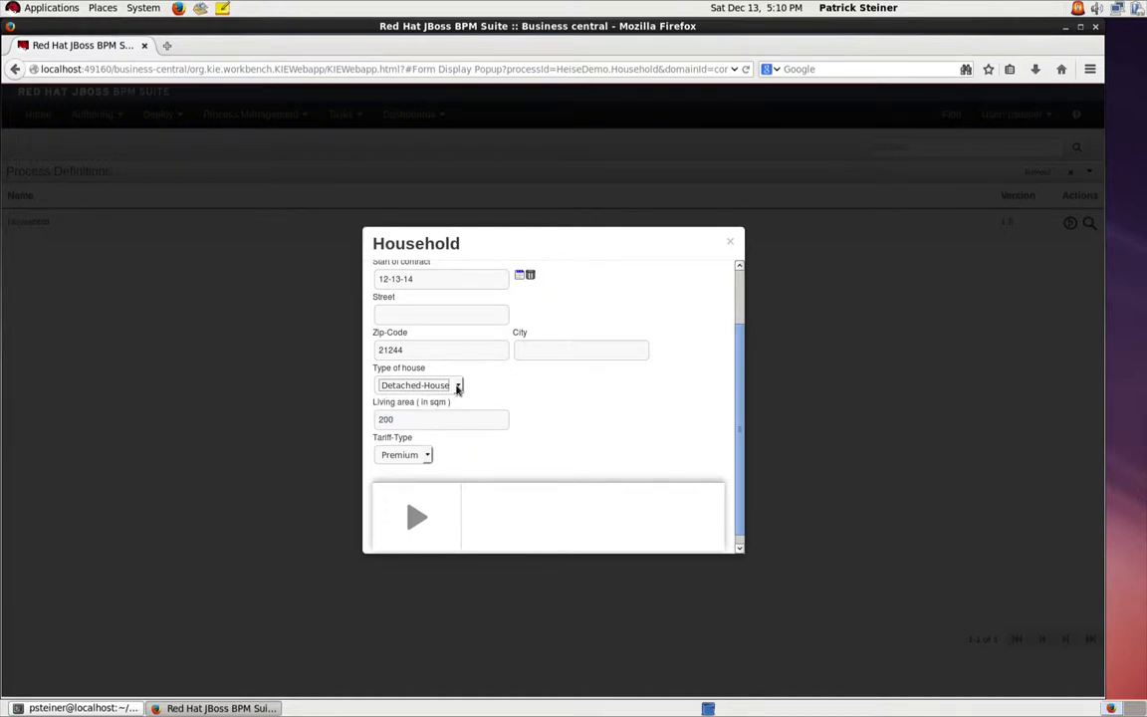
pyautogui.click(427, 456)
pyautogui.click(426, 458)
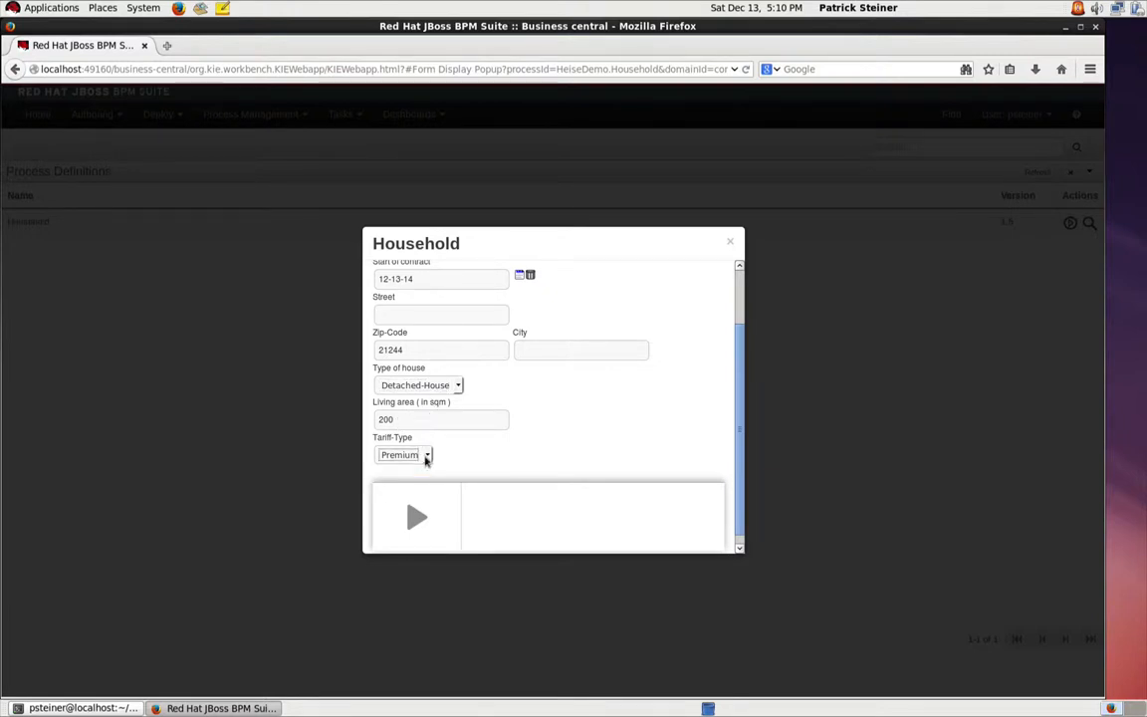
pyautogui.click(416, 518)
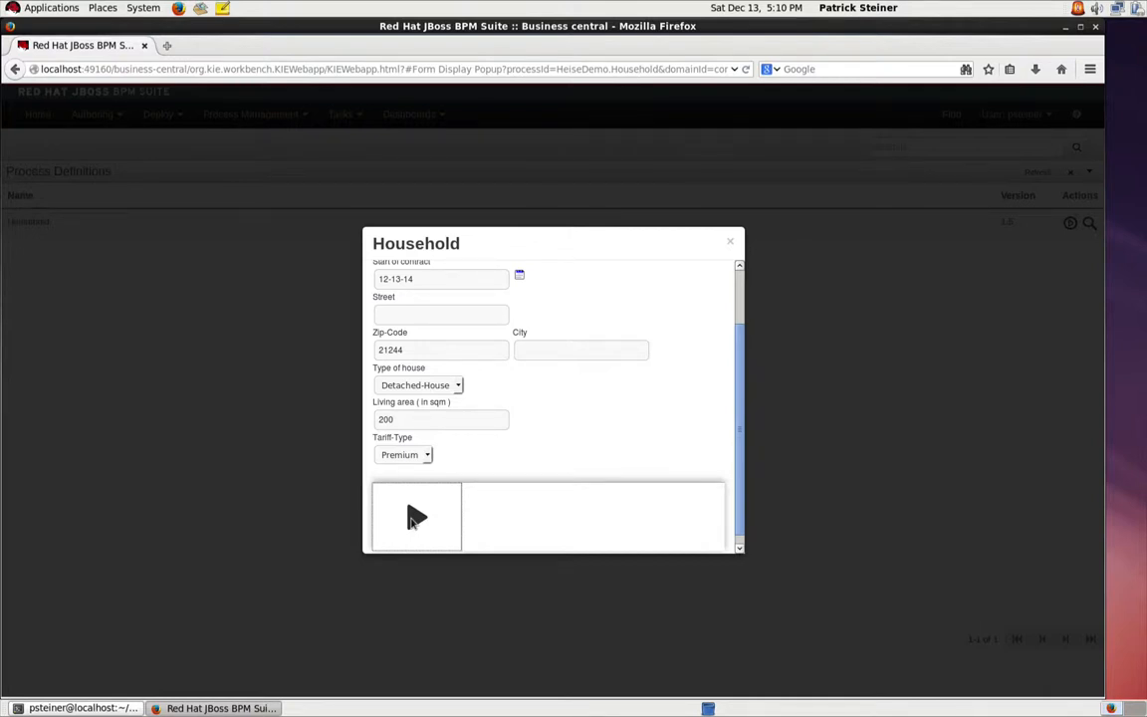
pyautogui.click(414, 516)
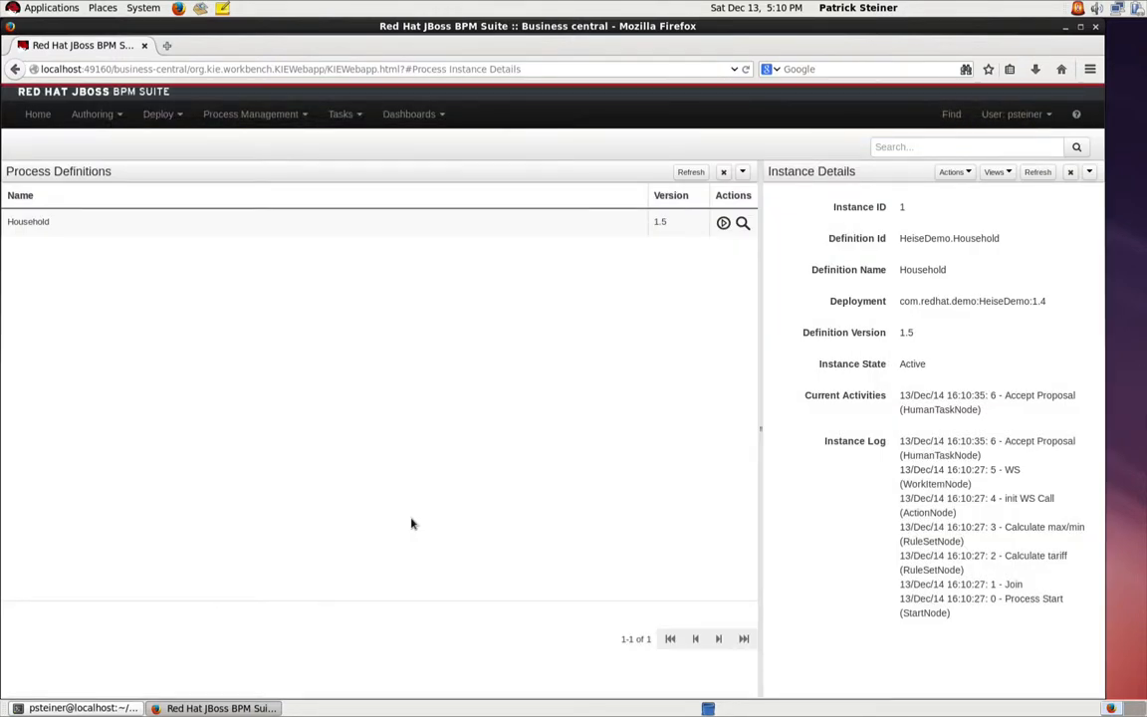
# Step: Open the tasks list and claim the Accept Proposal task
pyautogui.click(339, 115)
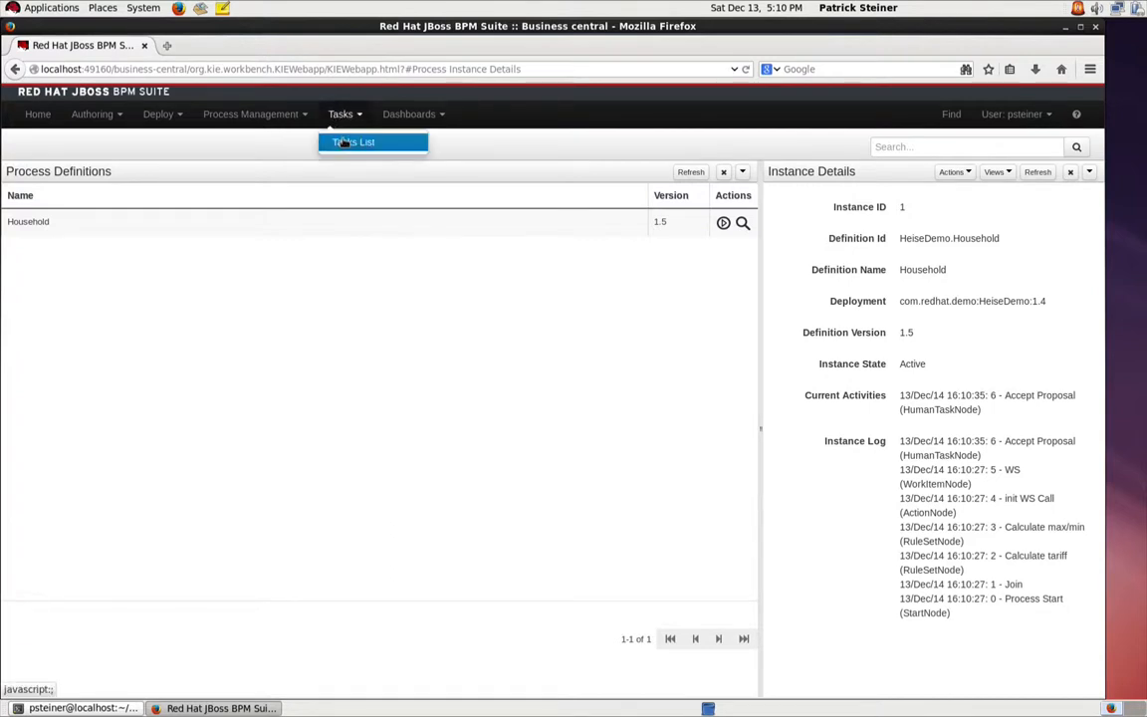
pyautogui.click(344, 142)
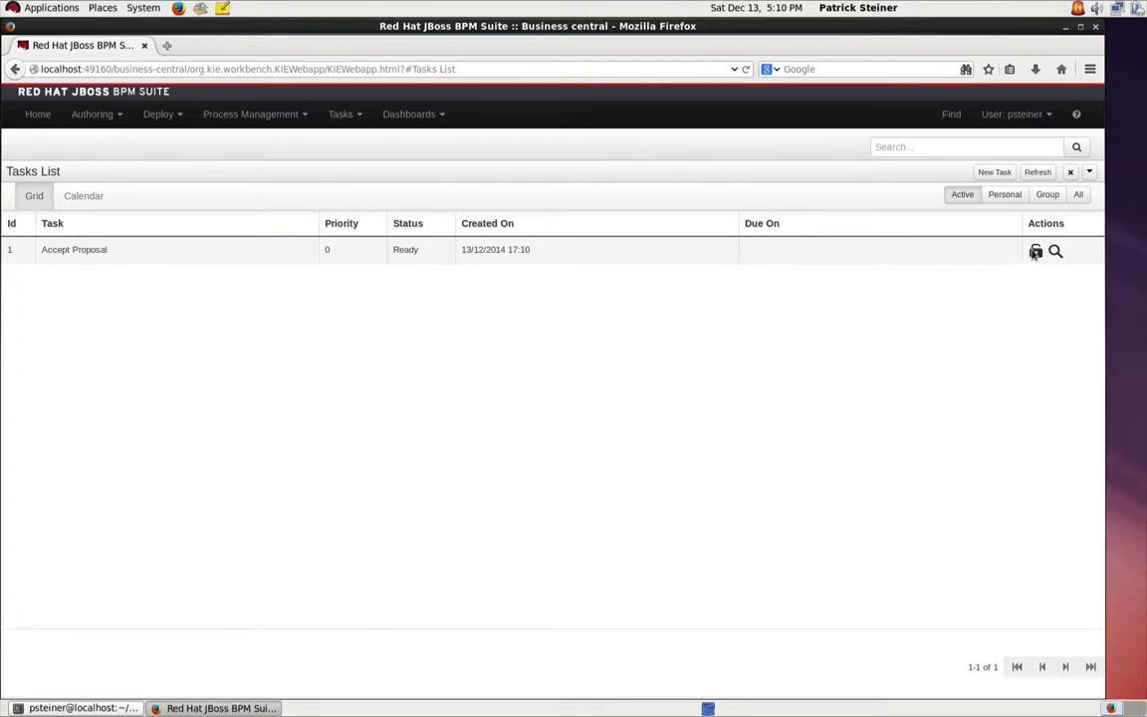
pyautogui.click(1036, 252)
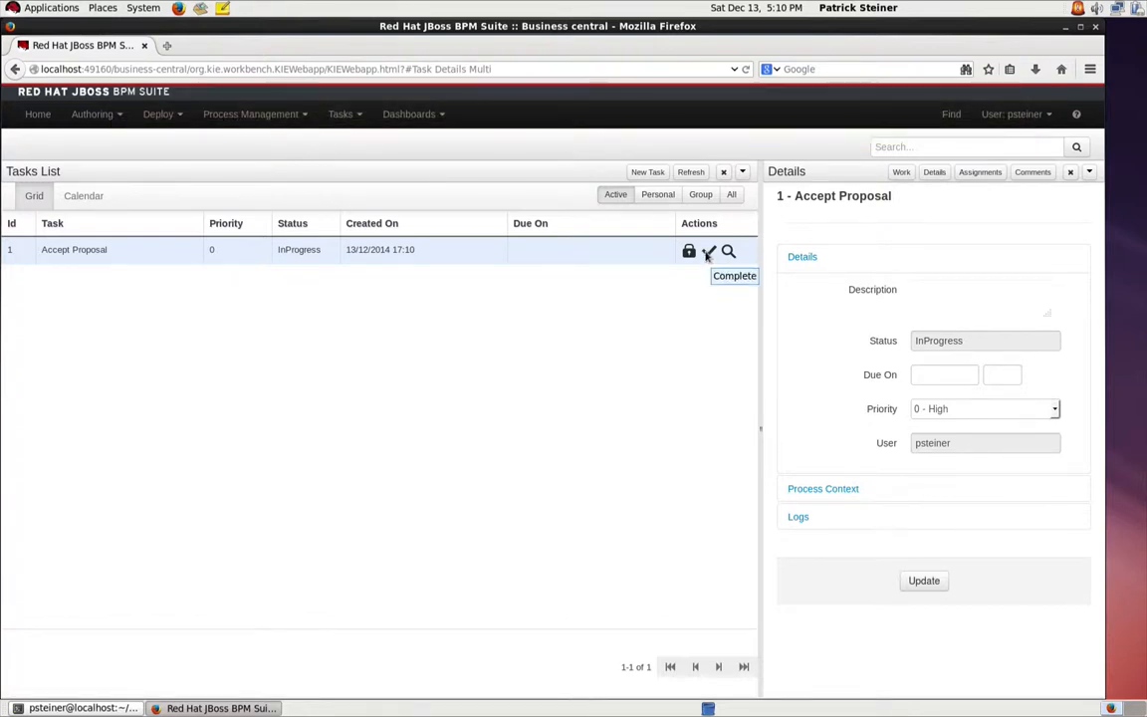
# Step: Open the Accept Proposal task's work form, mark the proposal as accepted and complete the task
pyautogui.click(707, 253)
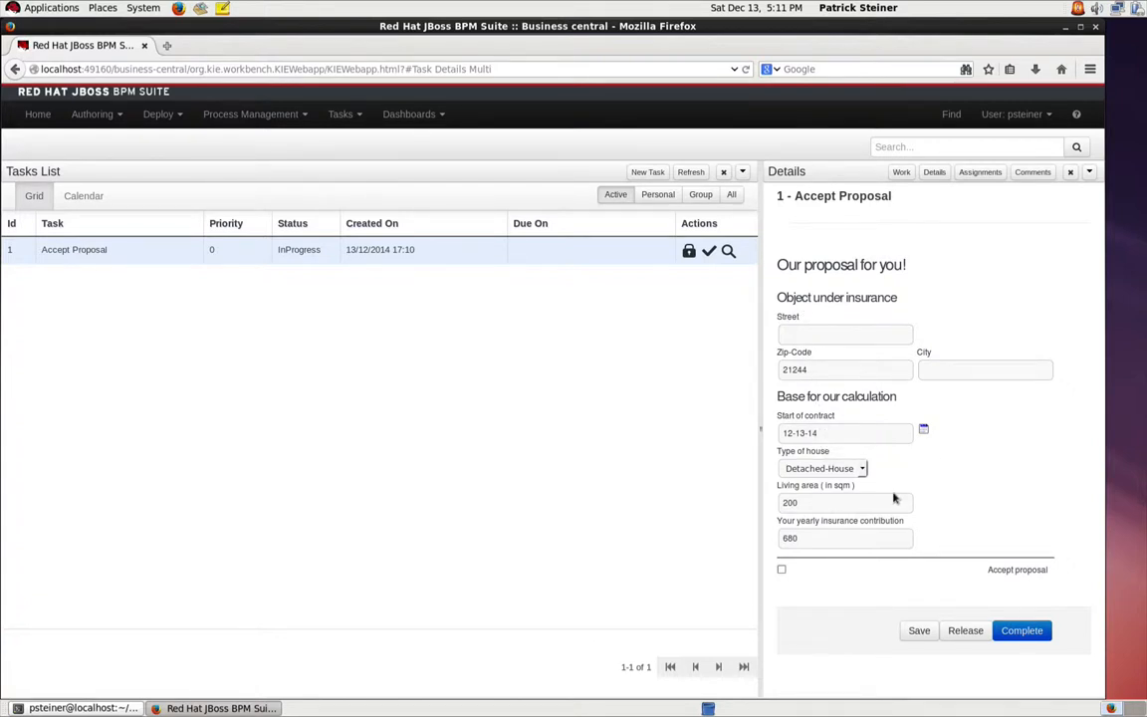
pyautogui.click(781, 571)
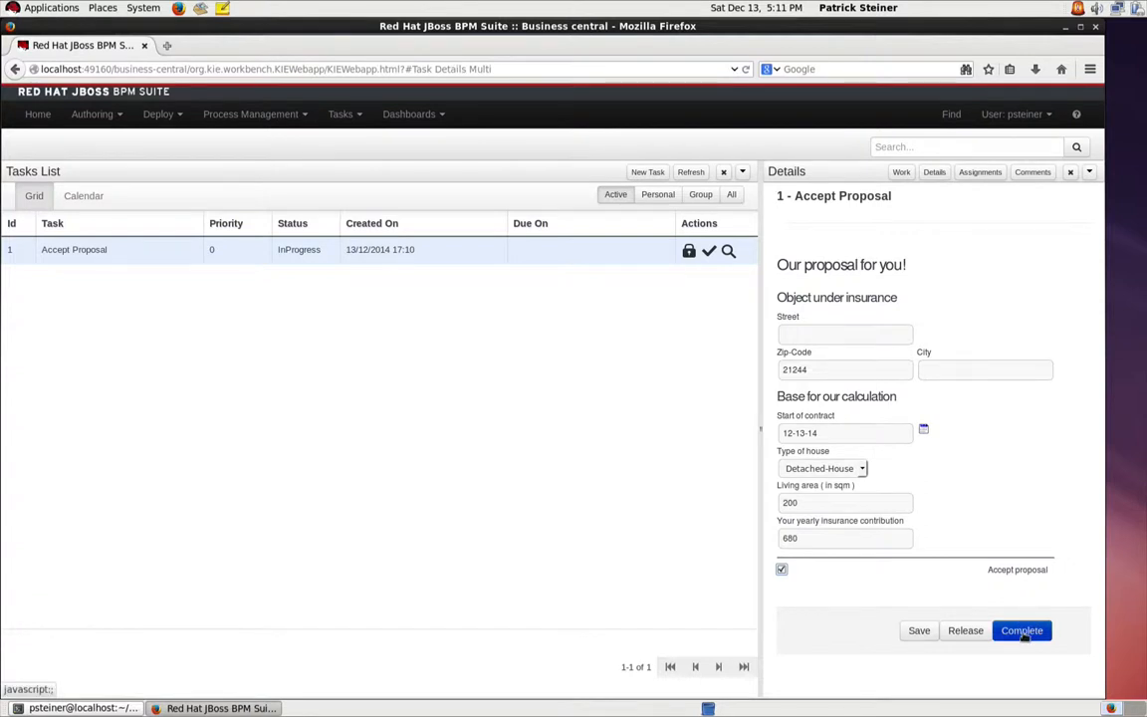
pyautogui.click(1022, 632)
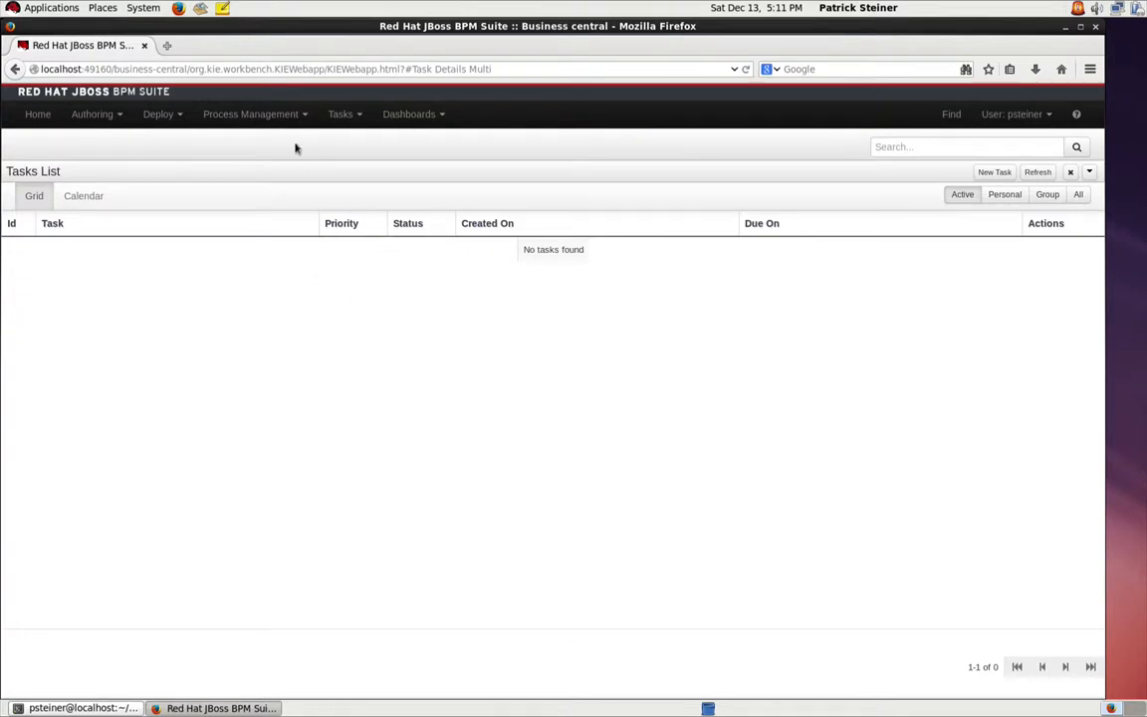
# Step: Check the active process instances and open a new start form for the Household process definition
pyautogui.click(254, 115)
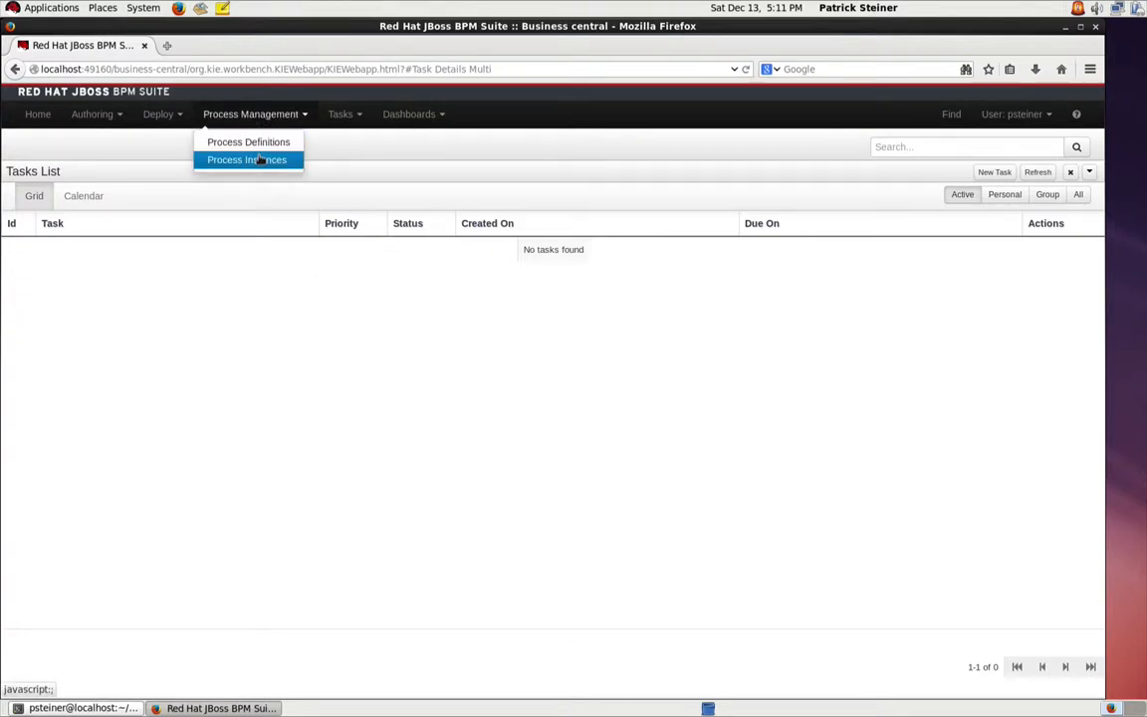
pyautogui.click(257, 159)
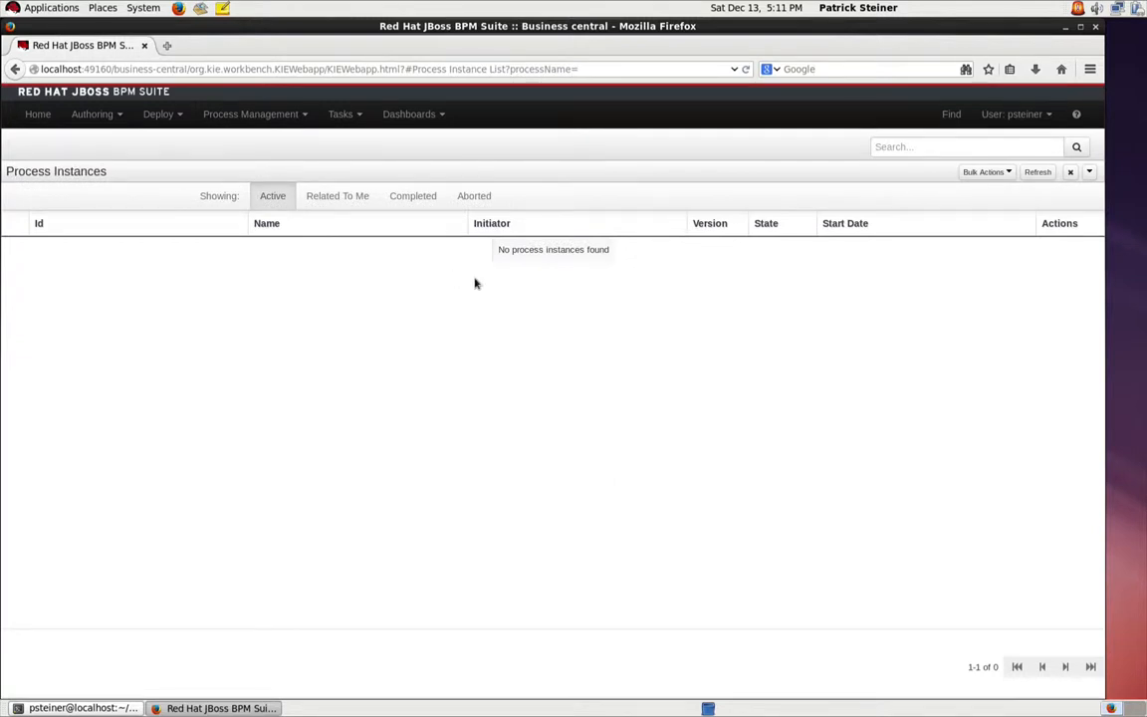
pyautogui.click(247, 115)
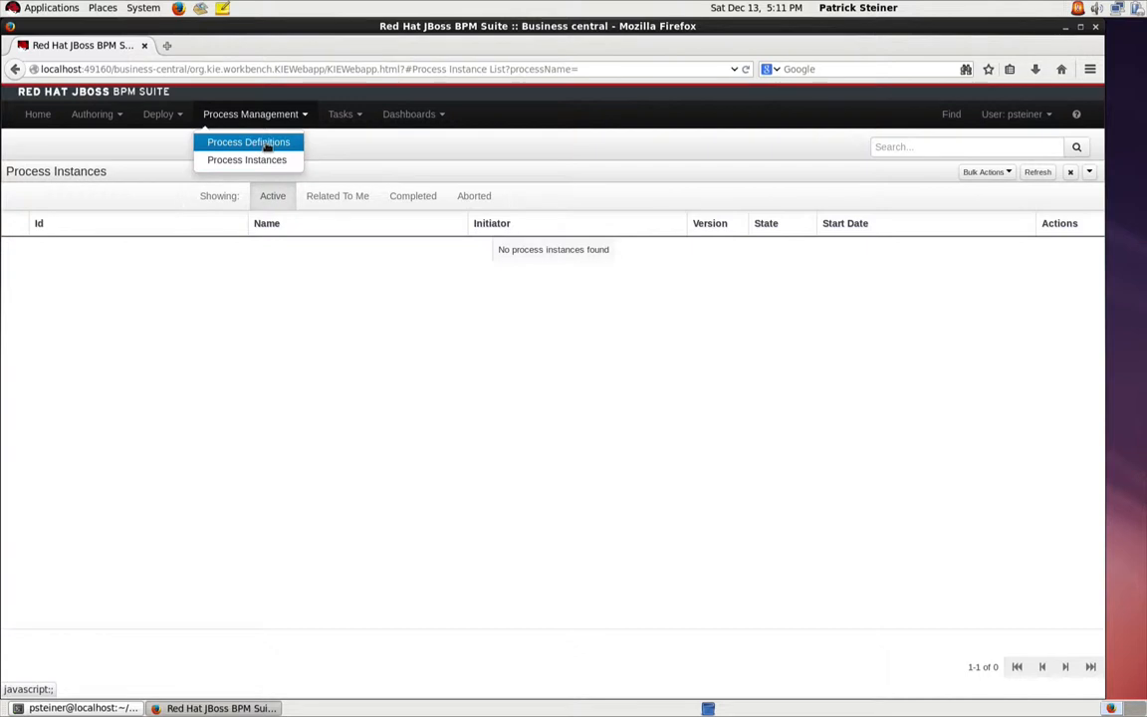
pyautogui.click(244, 141)
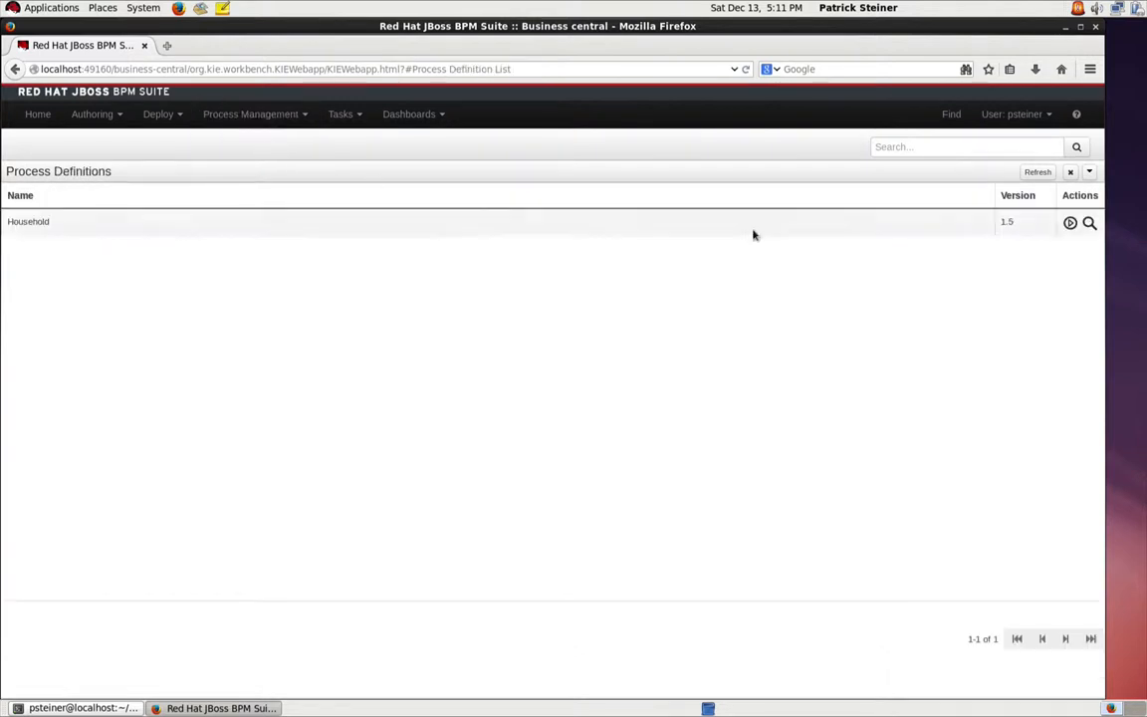
pyautogui.click(1070, 224)
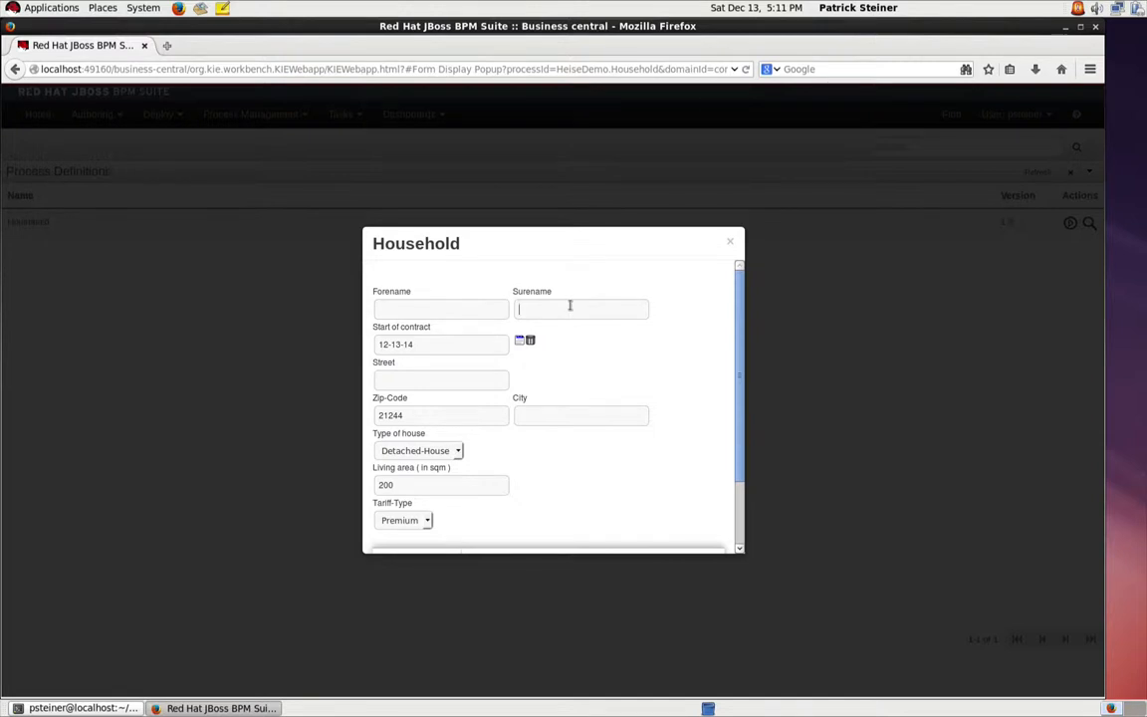
# Step: Enter the second applicant's surname, set the living area to 300 sqm and start the Household process instance
pyautogui.write('Meier')
pyautogui.scroll(-1, 569, 354)
pyautogui.click(414, 451)
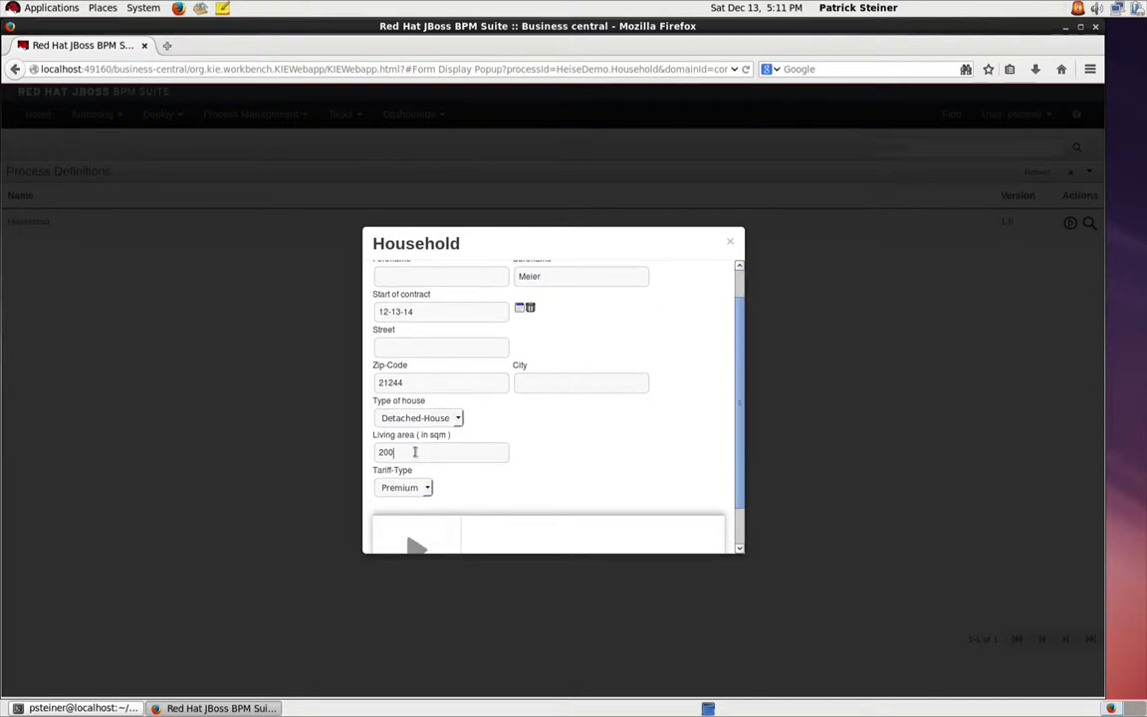
pyautogui.moveTo(414, 451); pyautogui.dragTo(373, 451)
pyautogui.write('300')
pyautogui.scroll(-1, 539, 435)
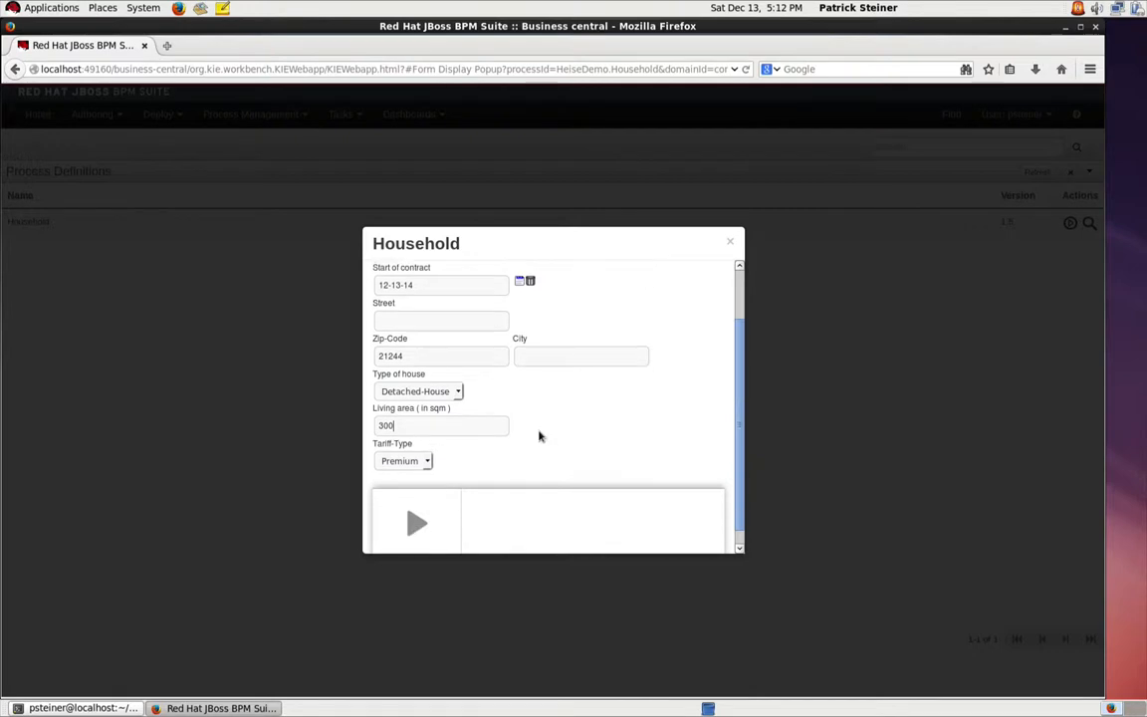
pyautogui.click(416, 517)
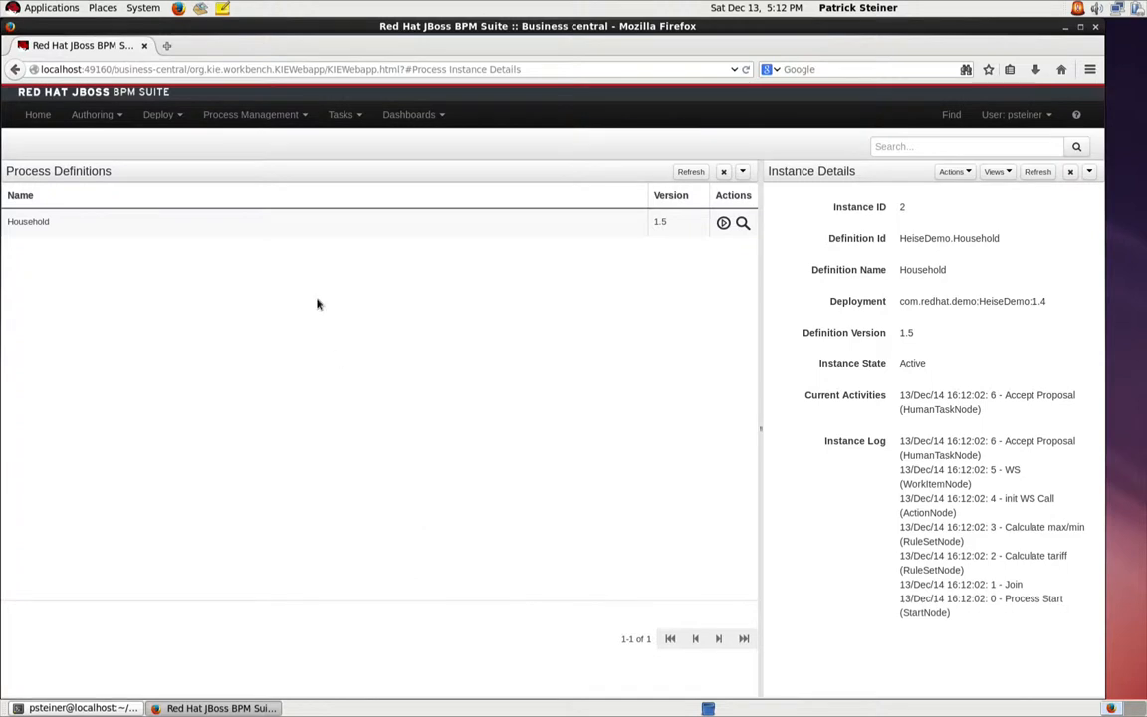
# Step: Return to the tasks list and claim the Accept Proposal task of the second Household instance
pyautogui.click(267, 116)
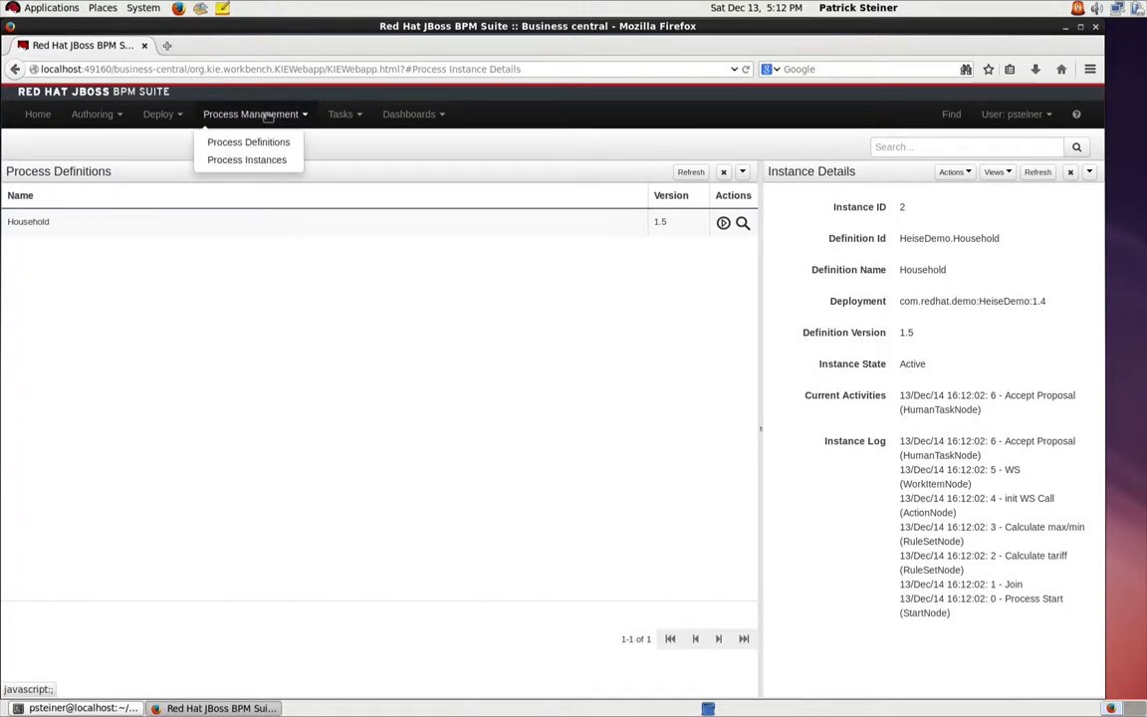
pyautogui.click(339, 113)
pyautogui.click(348, 142)
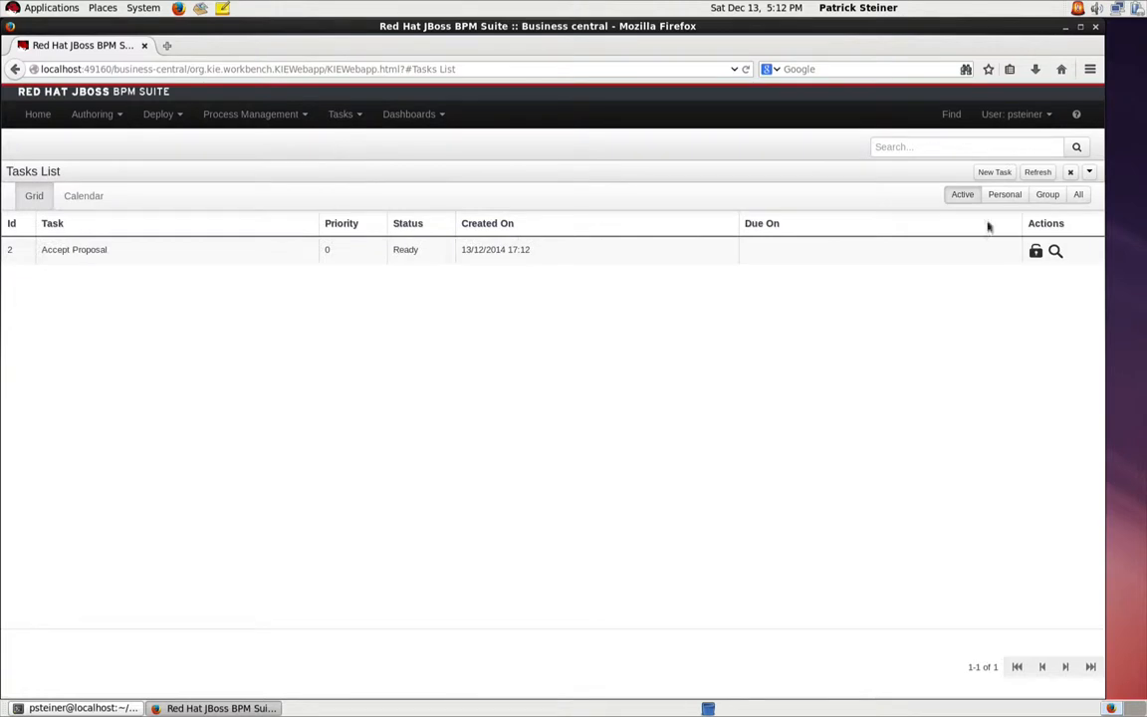
pyautogui.click(1036, 251)
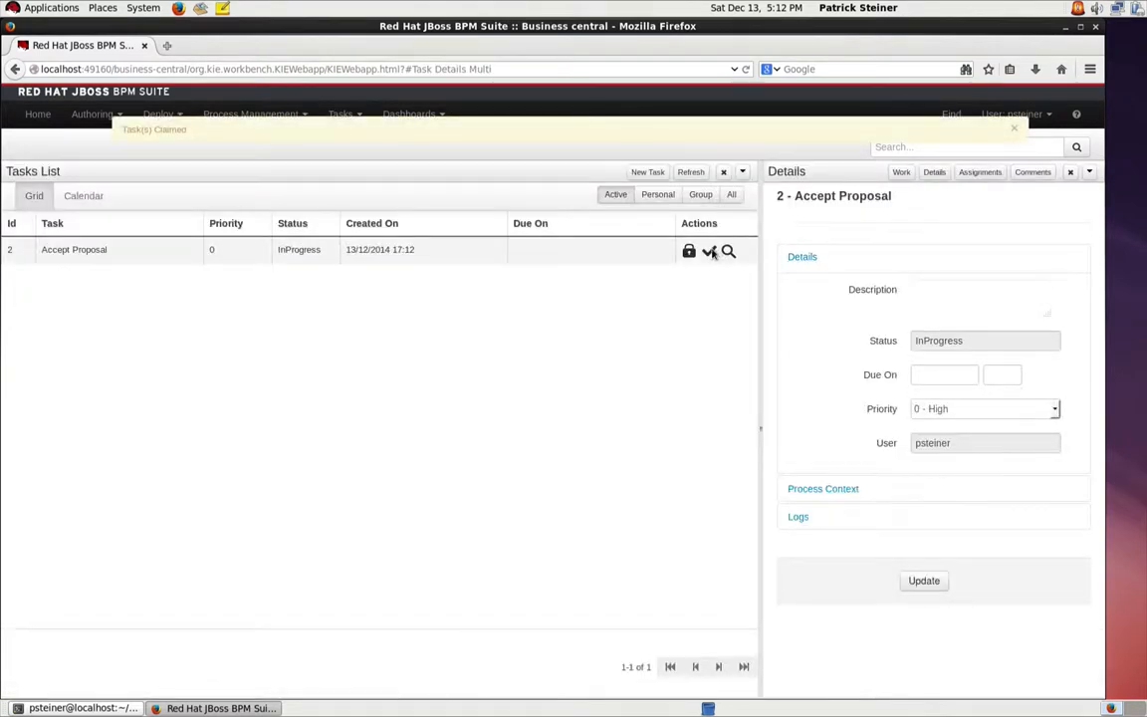
# Step: Open the claimed task's proposal for the 300 sqm detached house, mark it as accepted and complete the task
pyautogui.click(708, 252)
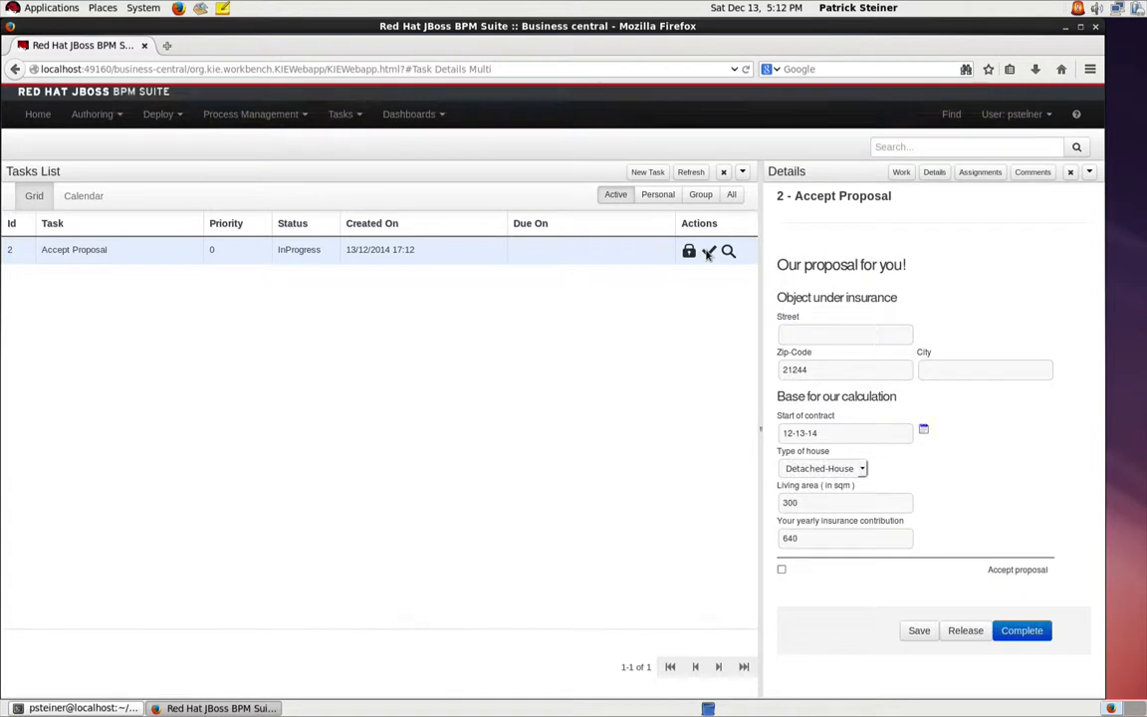
pyautogui.click(781, 570)
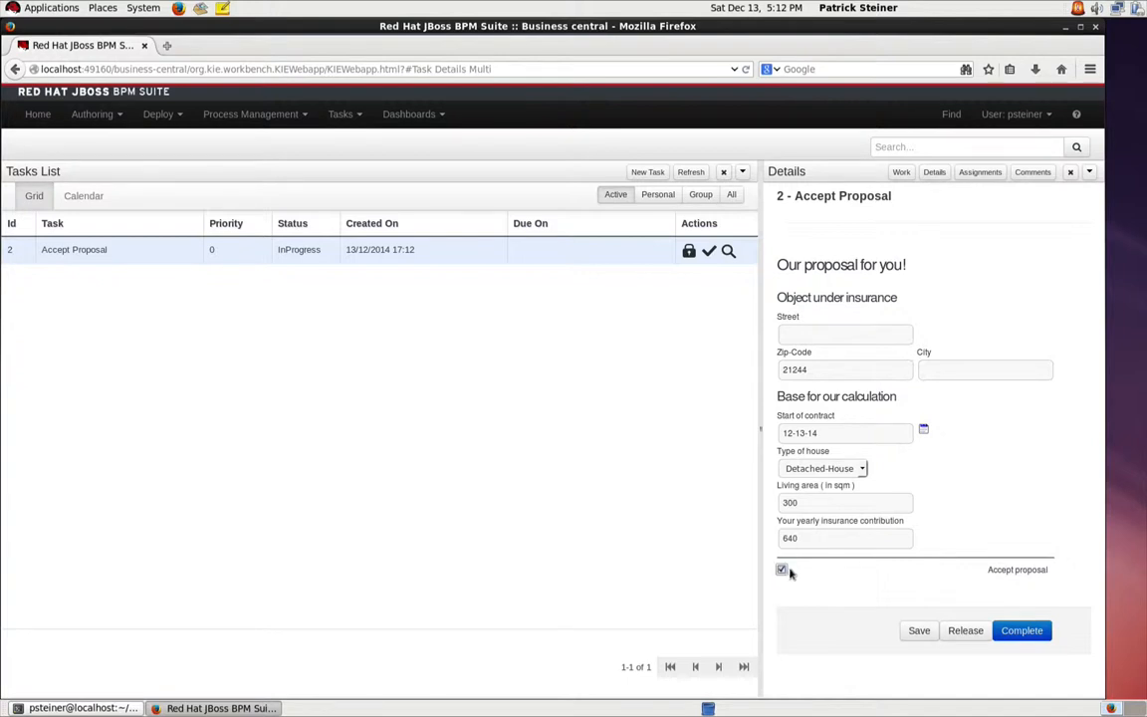
pyautogui.click(1023, 632)
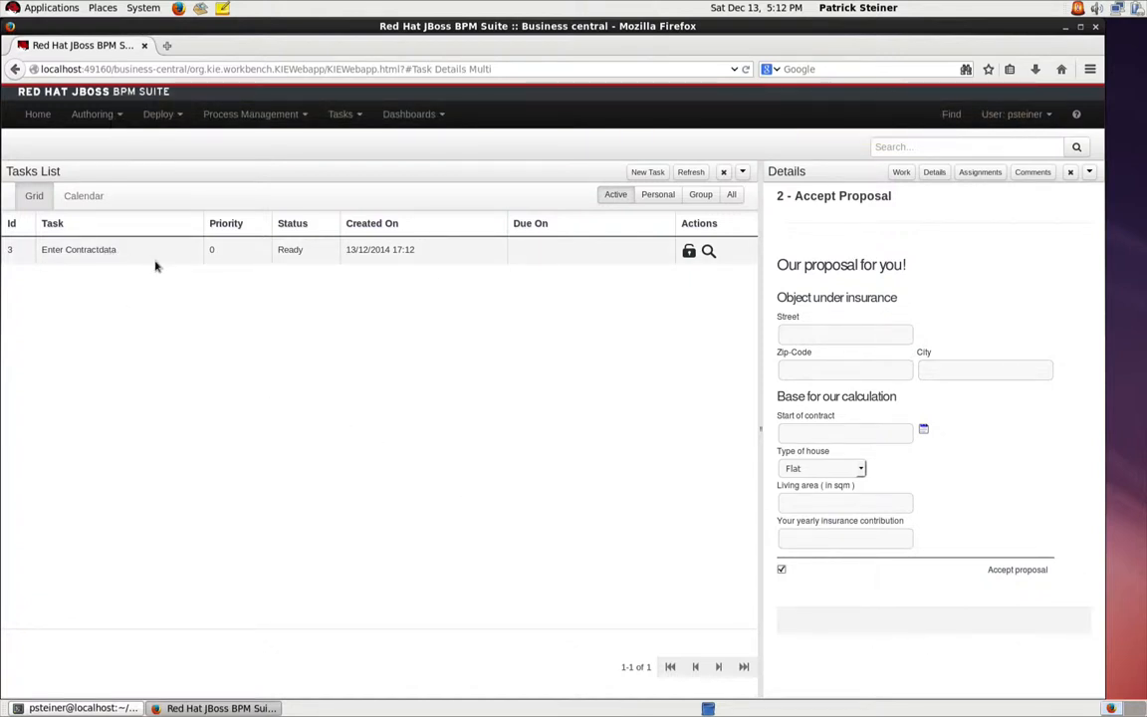
# Step: Claim the Enter Contractdata task, review its contract and policy owner form, and complete it without adding data
pyautogui.click(688, 252)
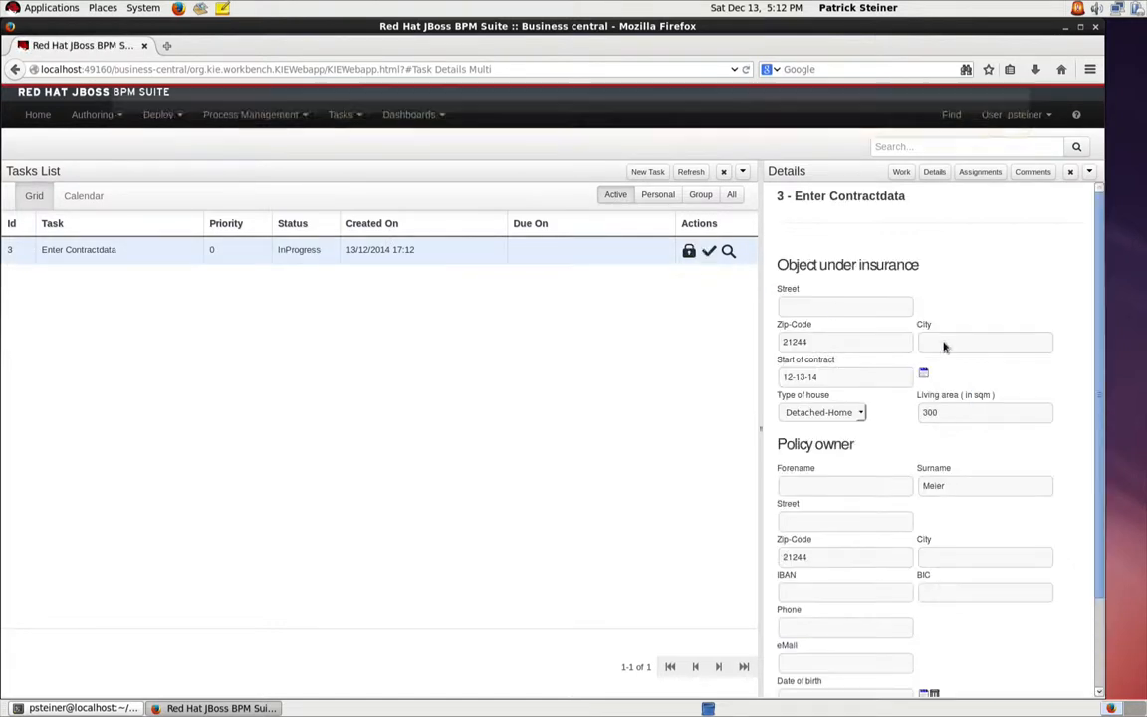
pyautogui.scroll(-3, 1020, 398)
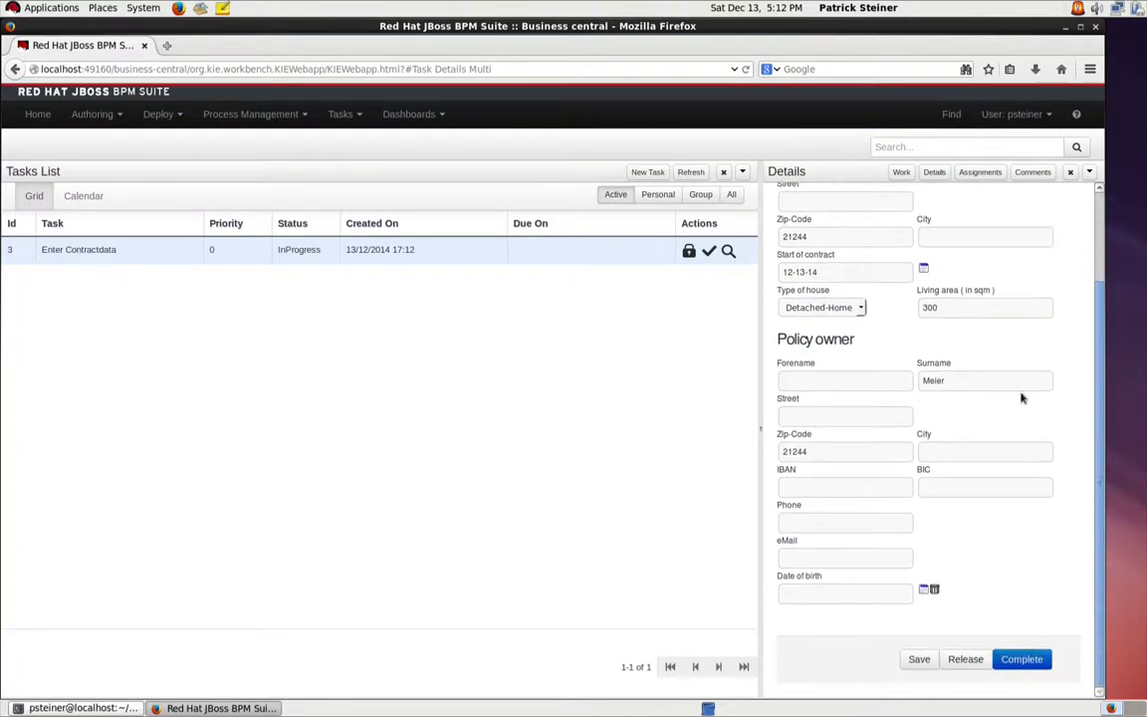
pyautogui.scroll(4, 1021, 398)
pyautogui.scroll(-4, 1021, 398)
pyautogui.click(1020, 659)
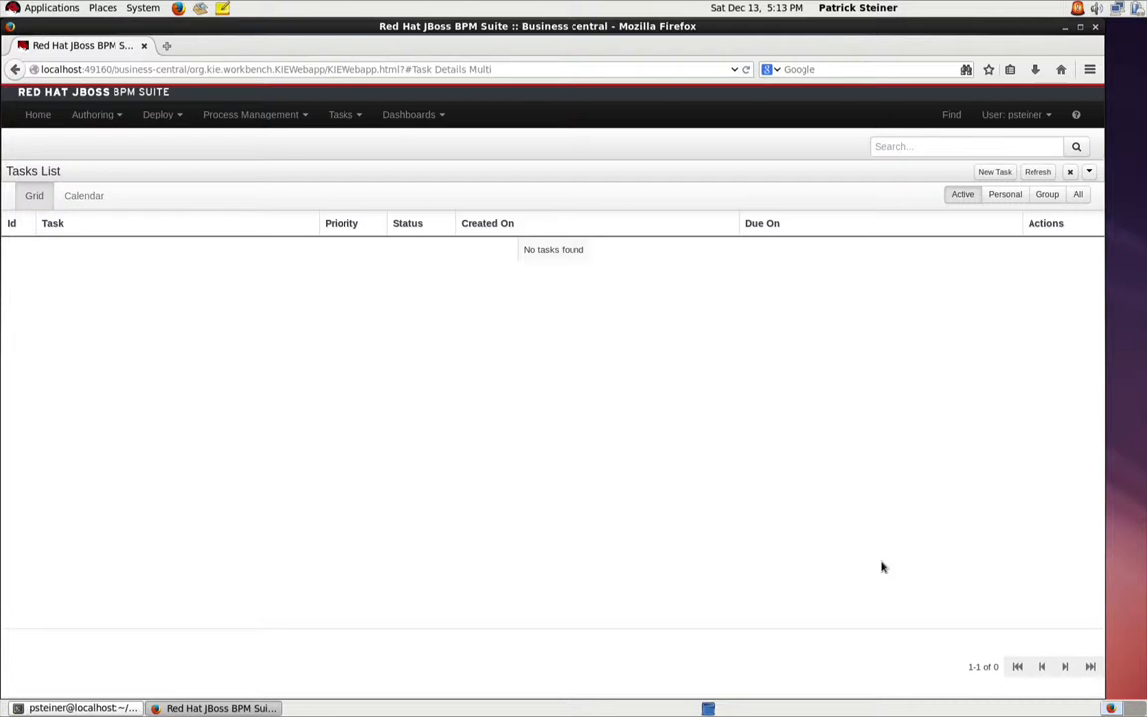
# Step: Open the Business Dashboards and switch the workspace to Heise Demo
pyautogui.click(418, 117)
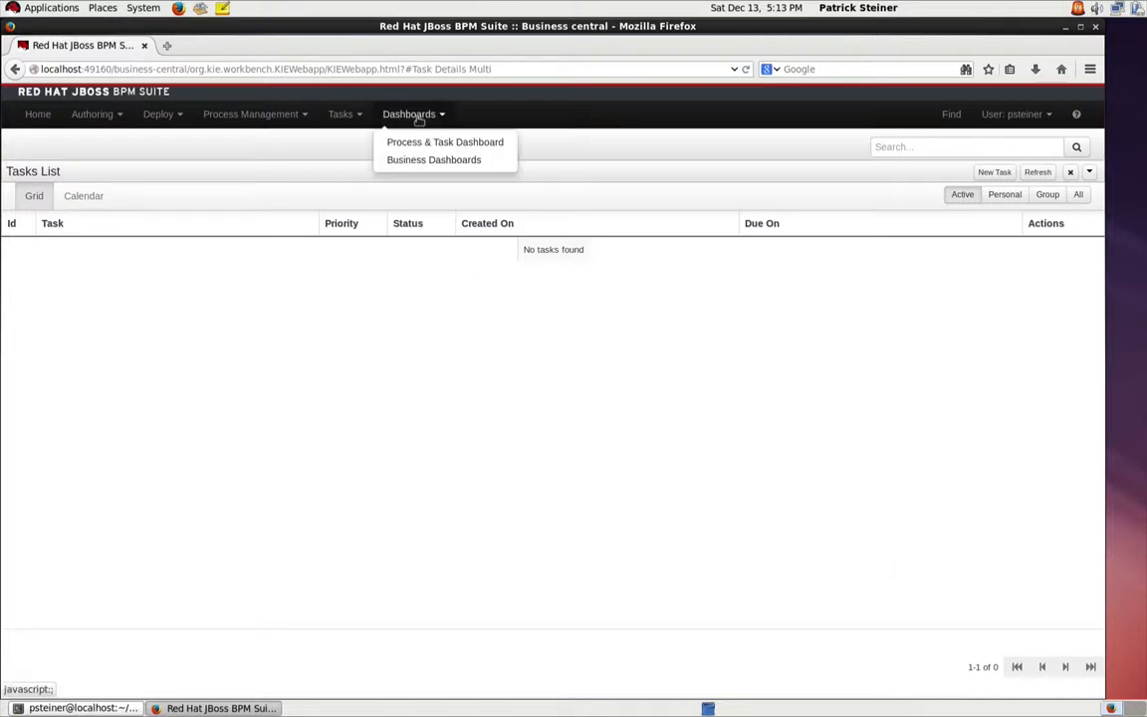
pyautogui.click(452, 161)
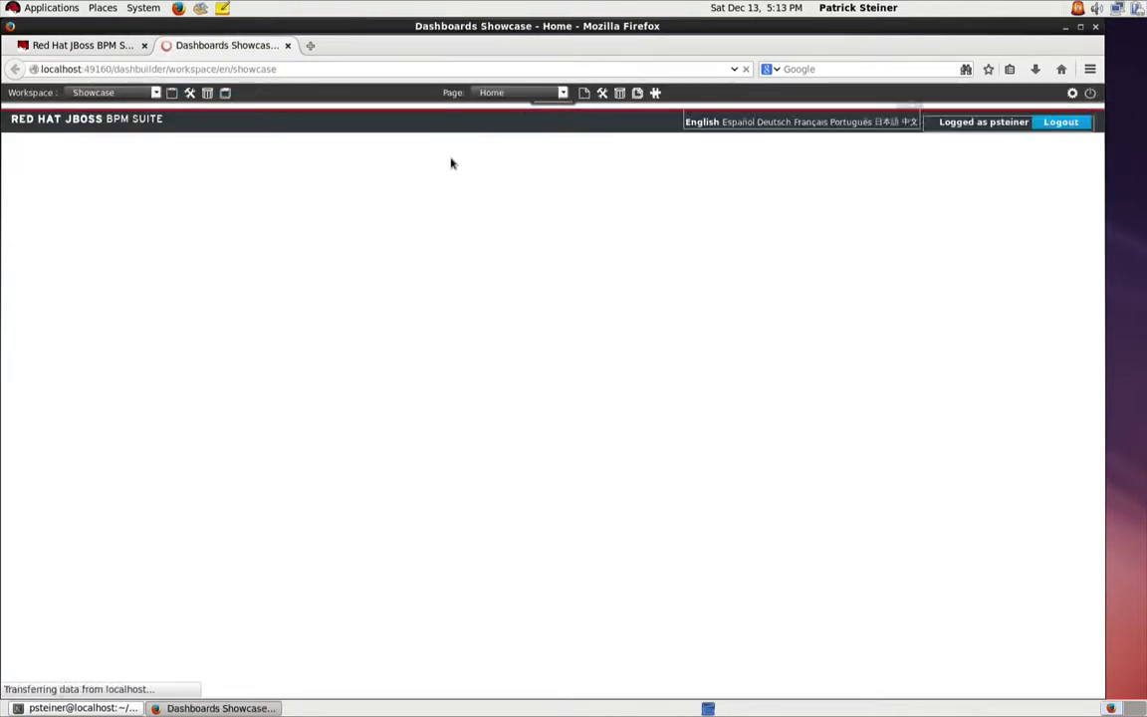
pyautogui.click(143, 92)
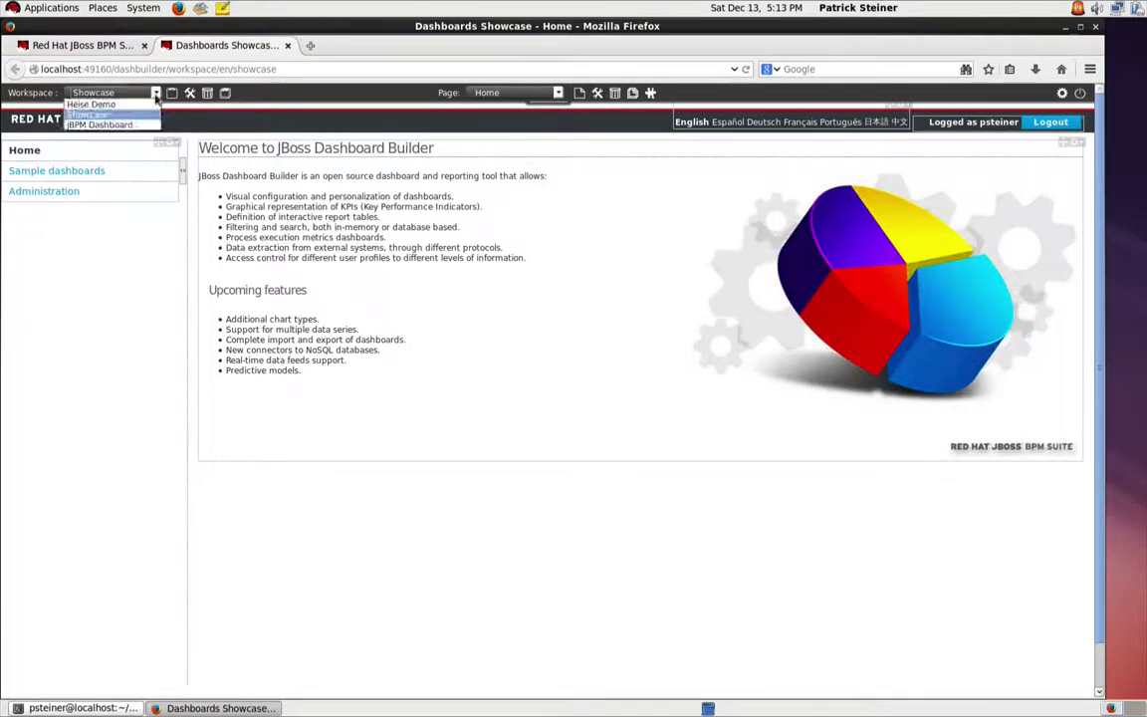
pyautogui.click(124, 104)
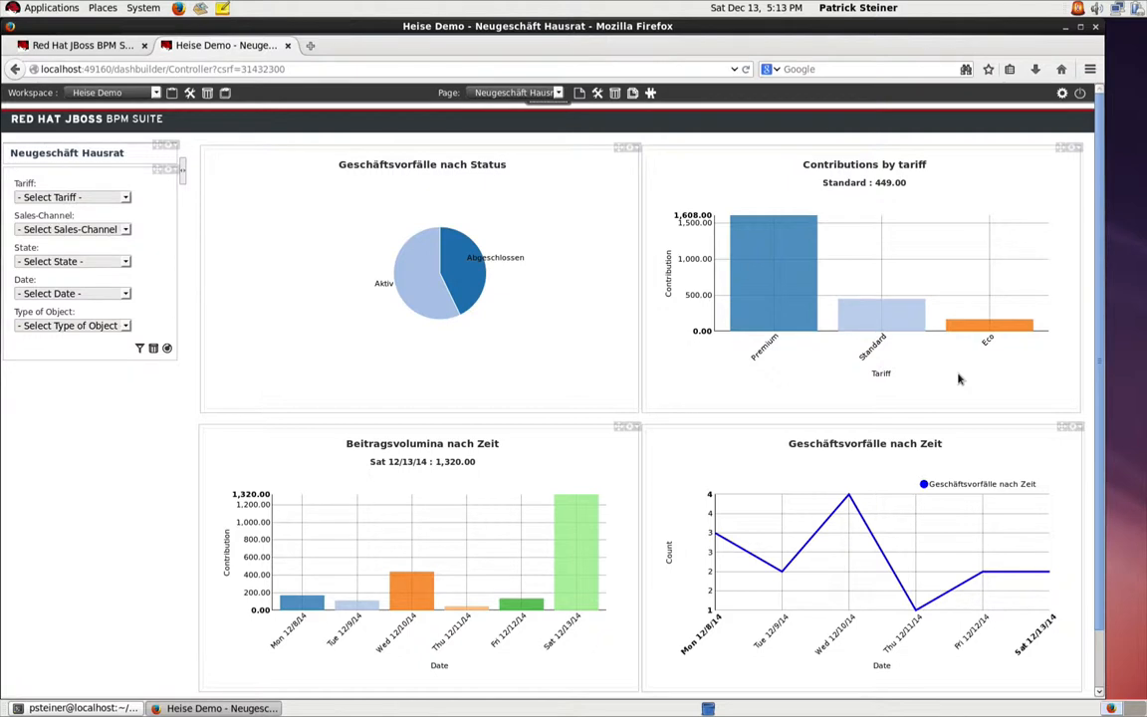
# Step: Filter the Neugeschäft Hausrat dashboard by the Premium tariff from its contributions chart, and remove the filter again
pyautogui.click(766, 285)
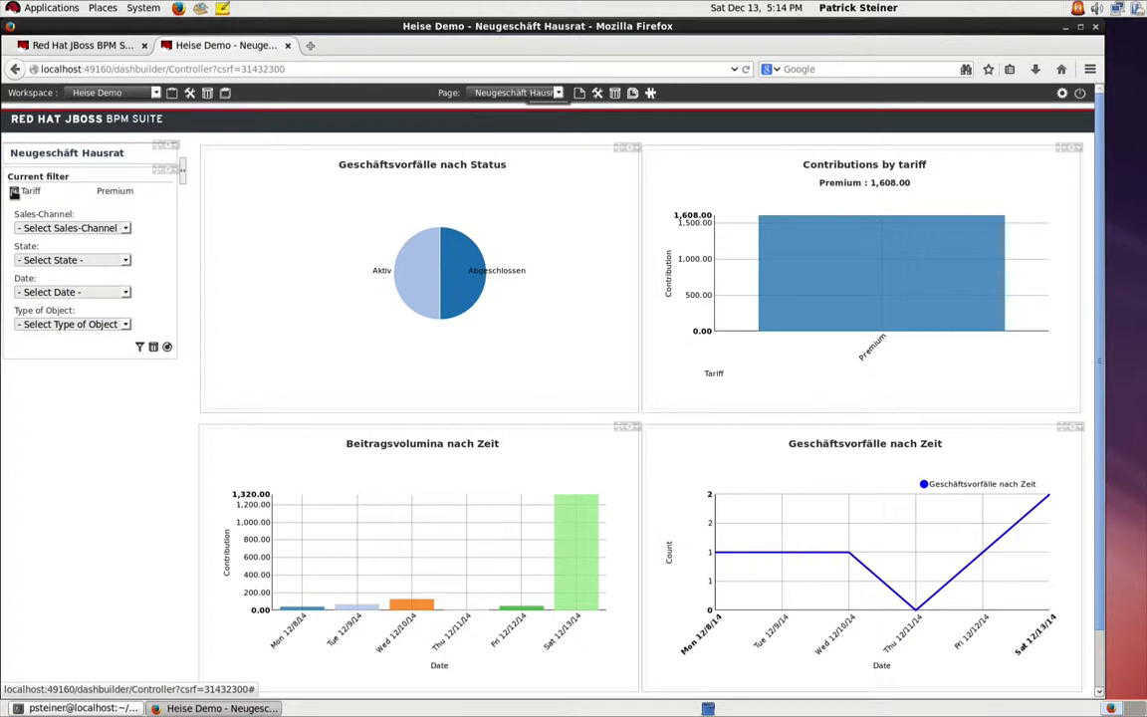
pyautogui.click(14, 191)
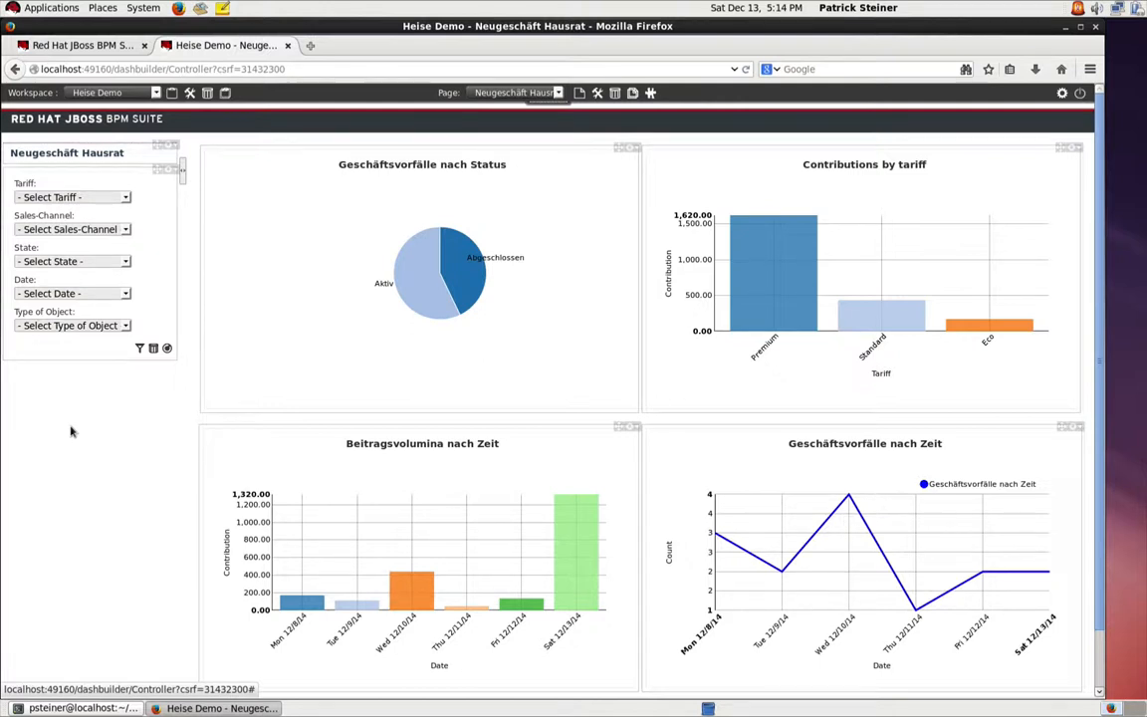
# Step: Return to Business Central's project authoring and open the Insurance domain specific language definition
pyautogui.click(78, 49)
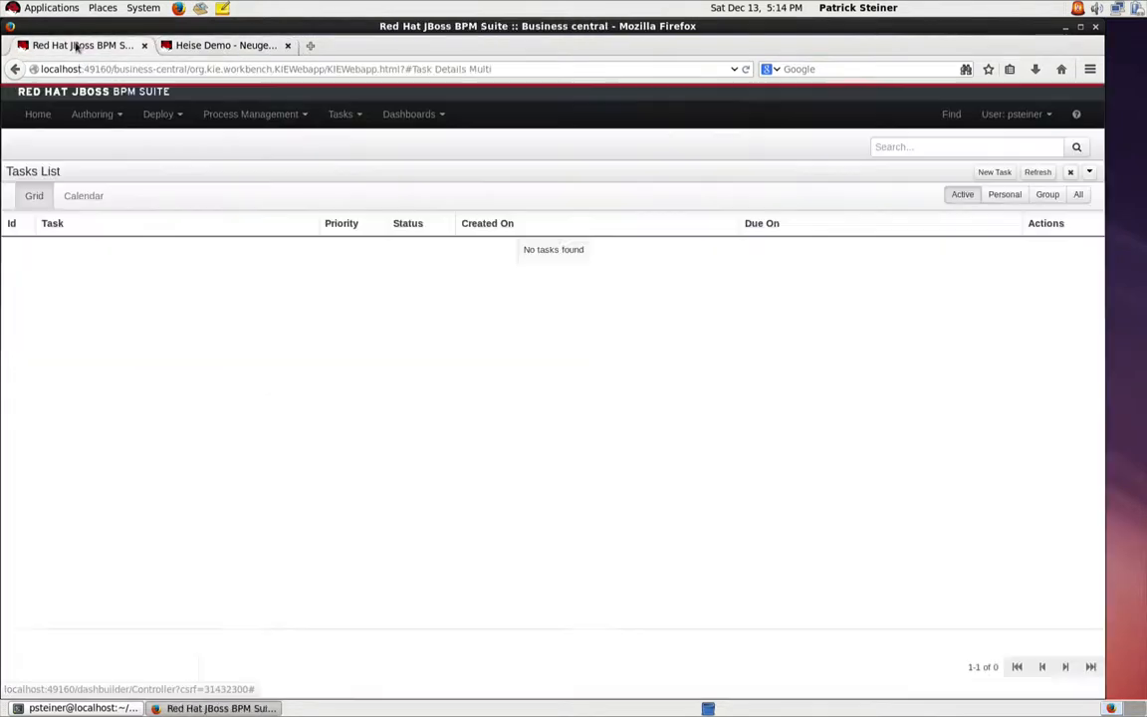
pyautogui.click(84, 113)
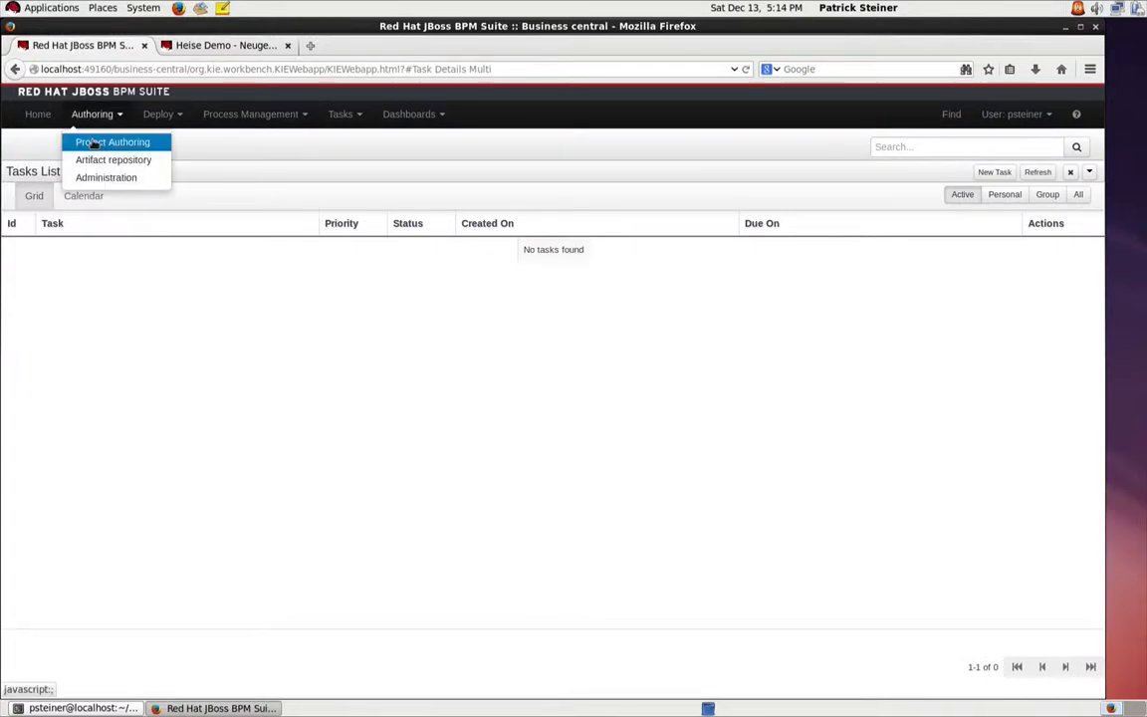
pyautogui.click(92, 144)
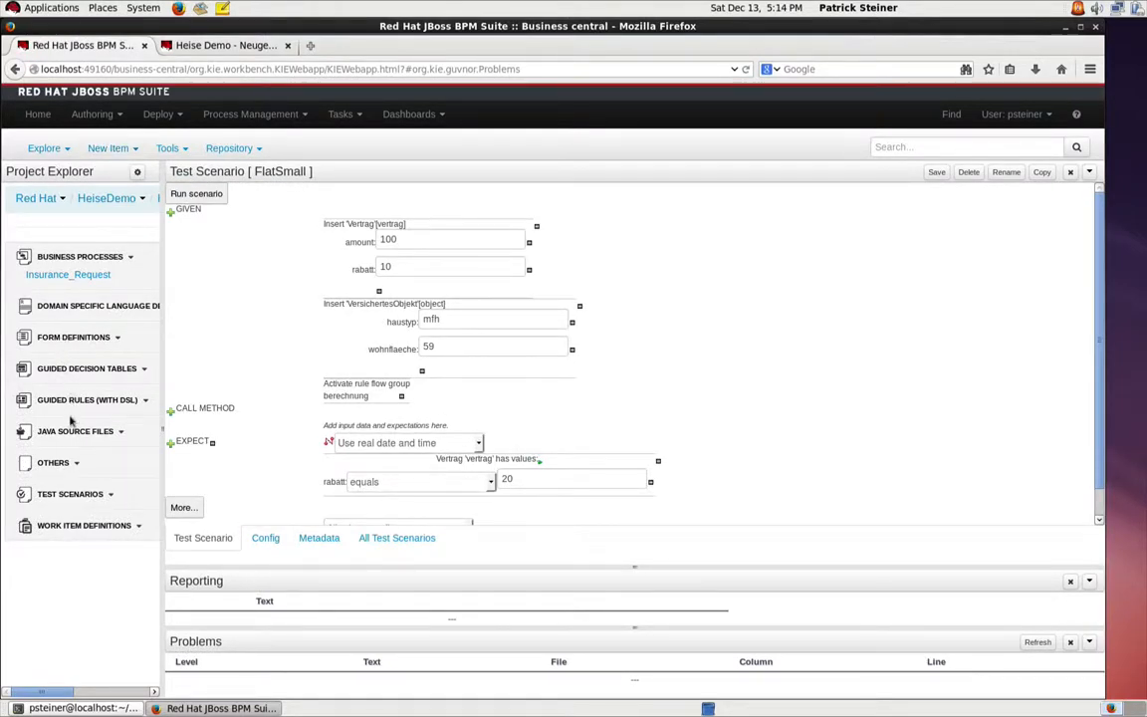
pyautogui.click(80, 306)
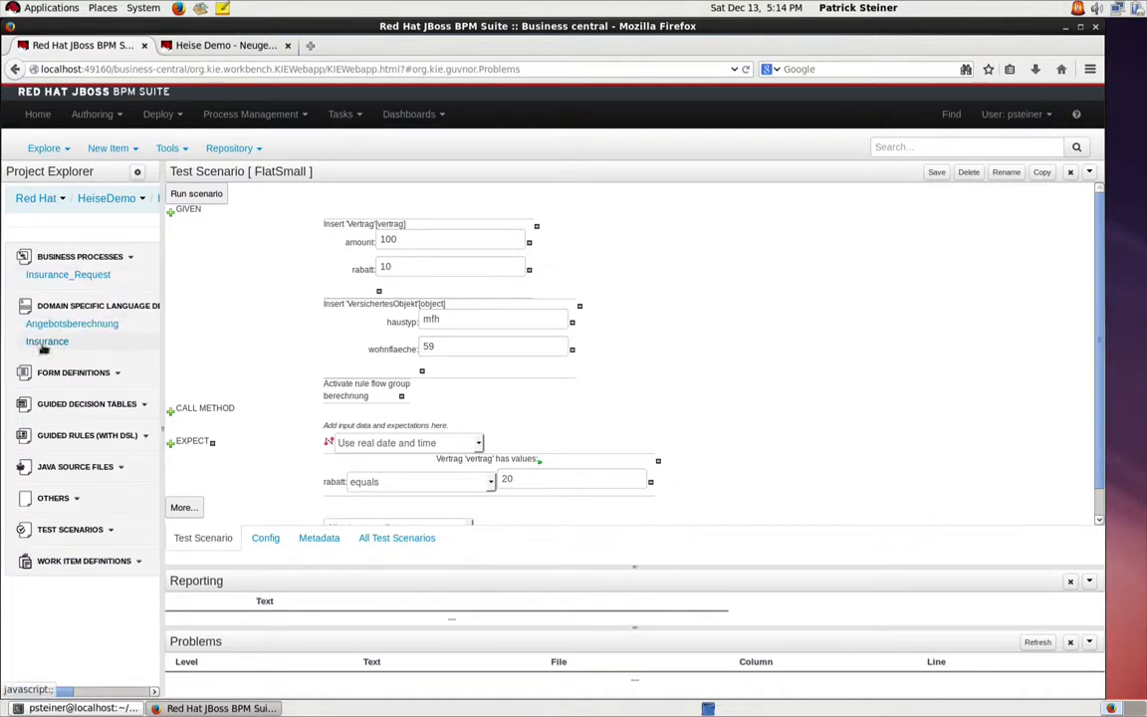
pyautogui.click(45, 348)
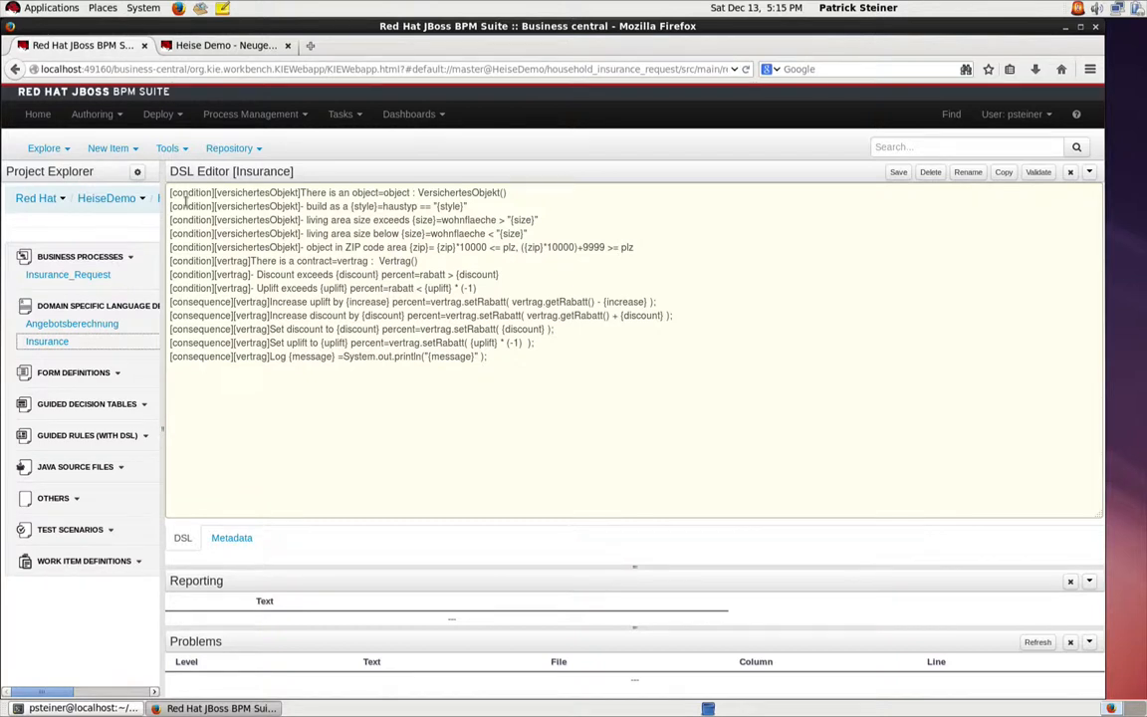
# Step: List the project's guided rules with DSL and open the FlatLarge rule
pyautogui.click(83, 437)
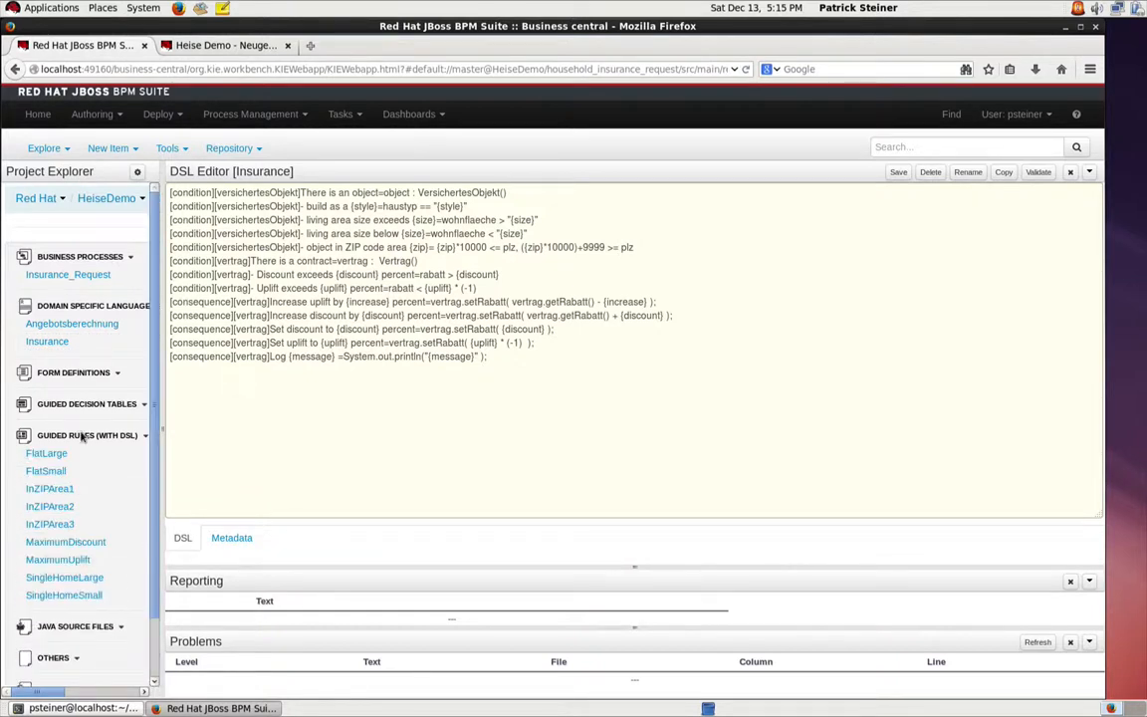
pyautogui.scroll(-2, 54, 512)
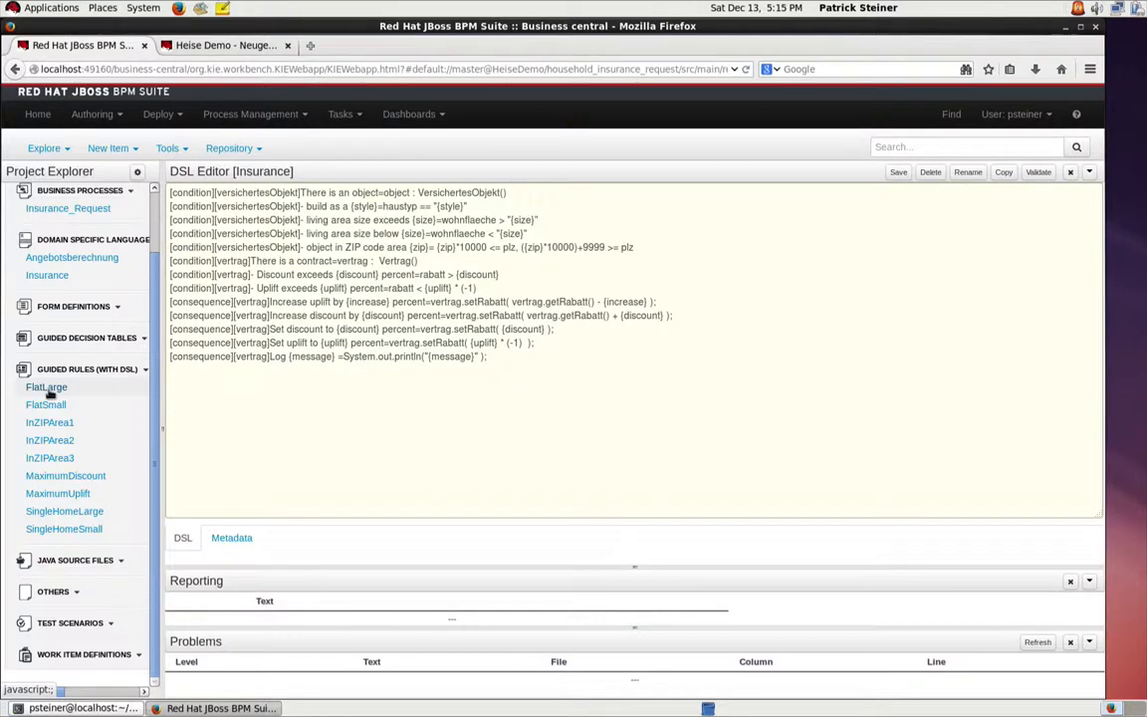
pyautogui.click(49, 392)
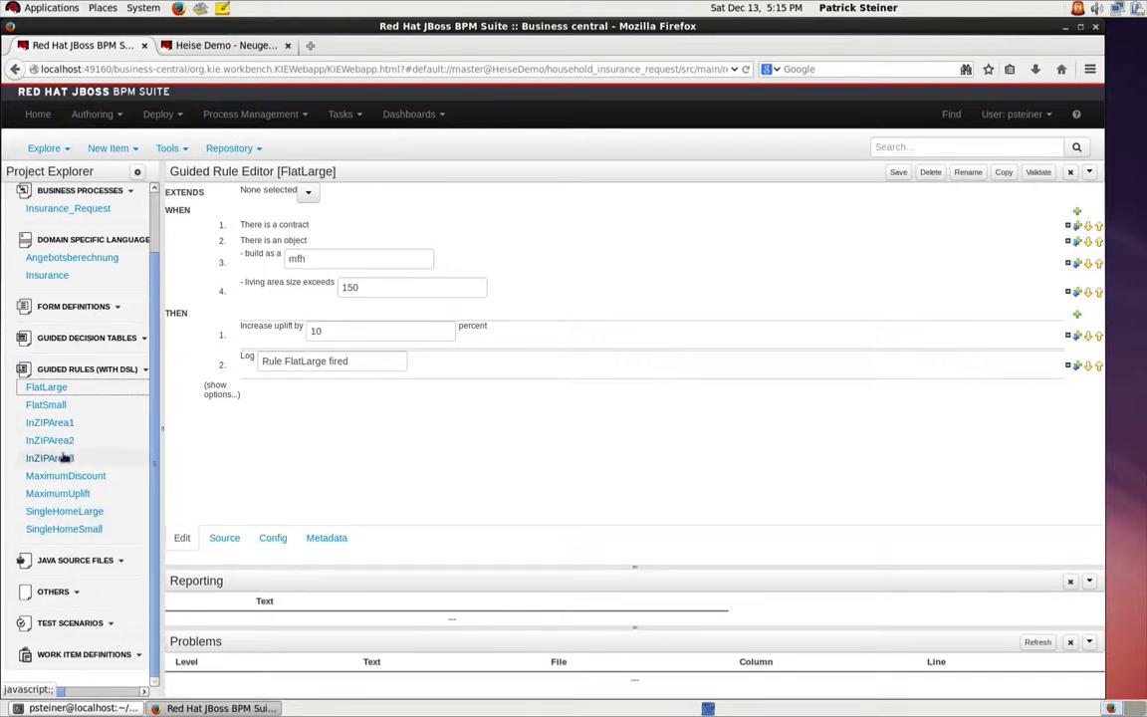
# Step: Expand the project's test scenarios and look through the available ones
pyautogui.click(66, 624)
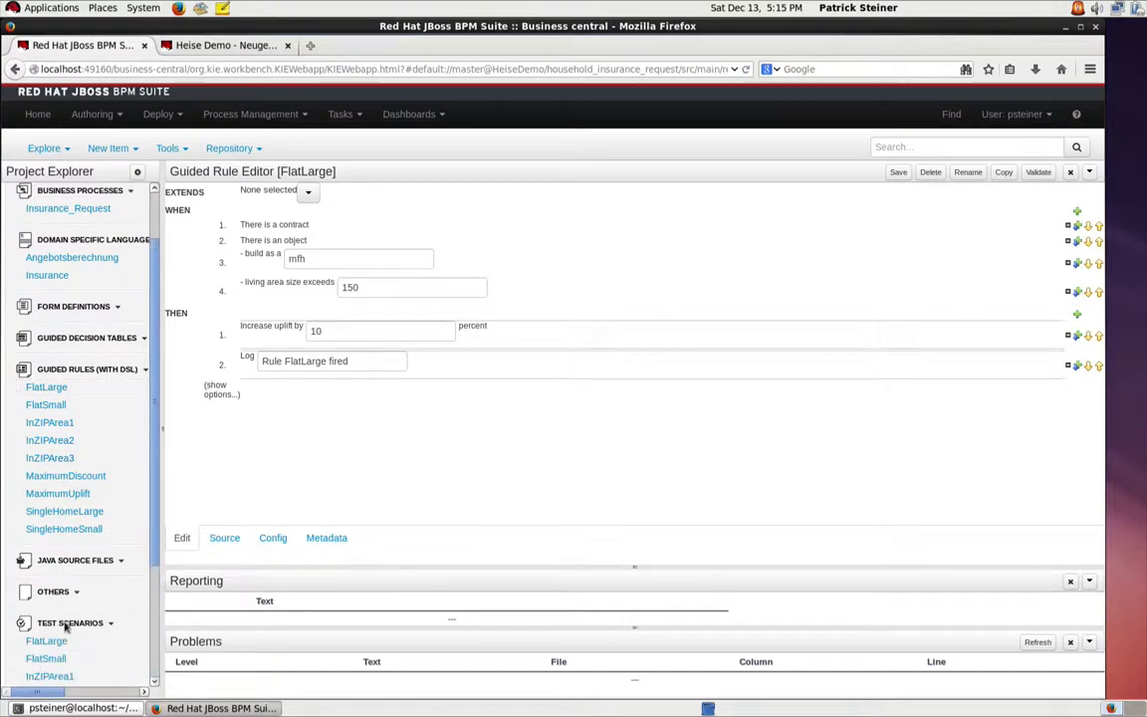
pyautogui.scroll(-3, 59, 627)
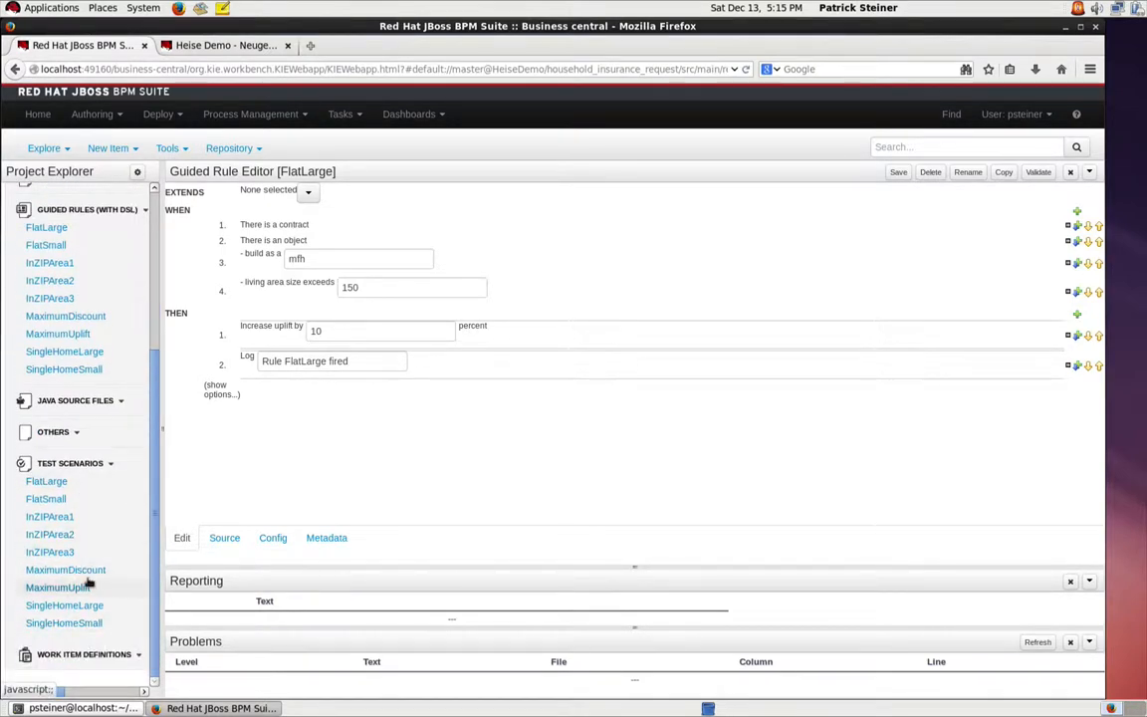